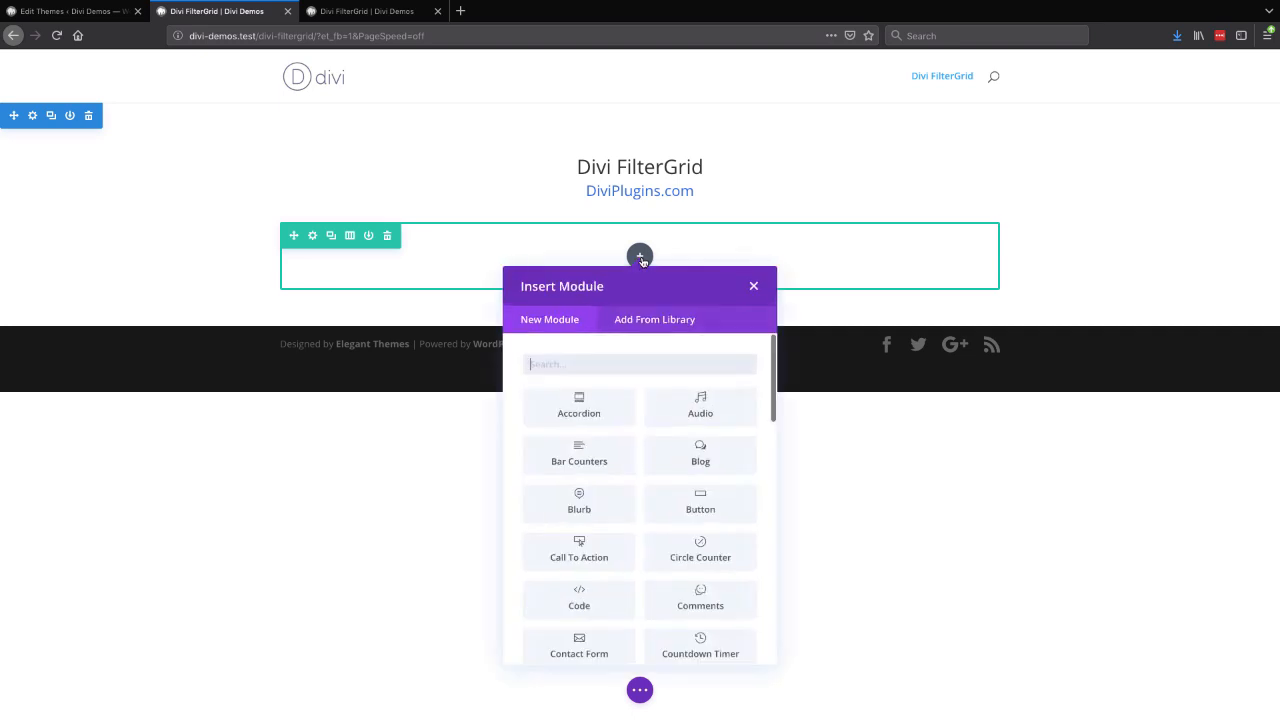
Step: Insert a Divi FilterGrid module into the empty row below the page heading
scroll(592, 410, "down", 3)
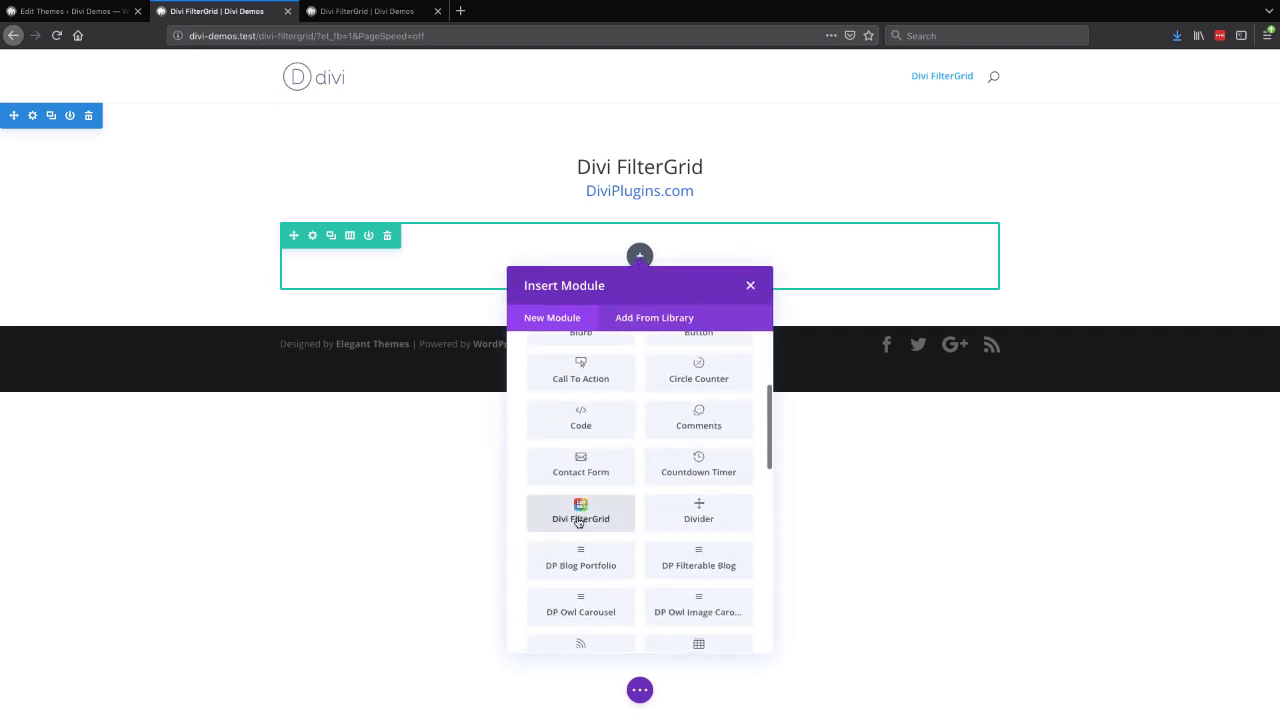
left_click(580, 518)
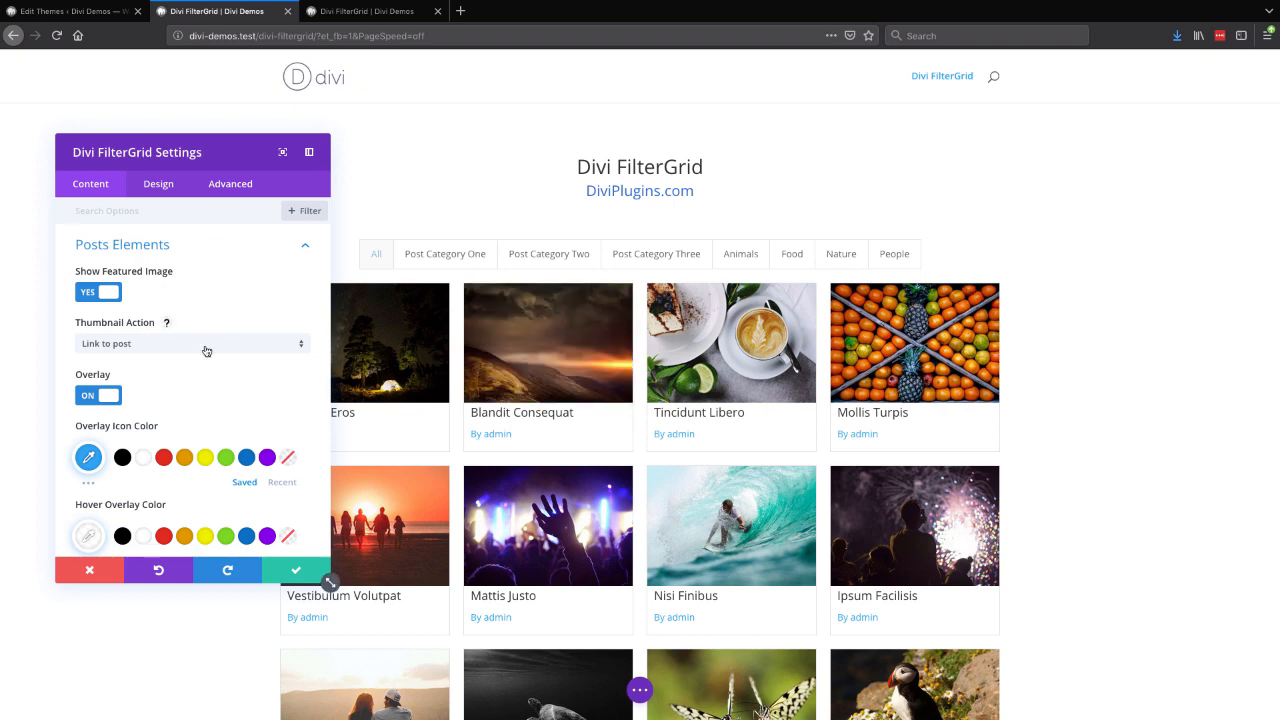
Step: Hide the featured images of the grid's posts and show them again
scroll(206, 350, "down", 3)
scroll(206, 348, "up", 2)
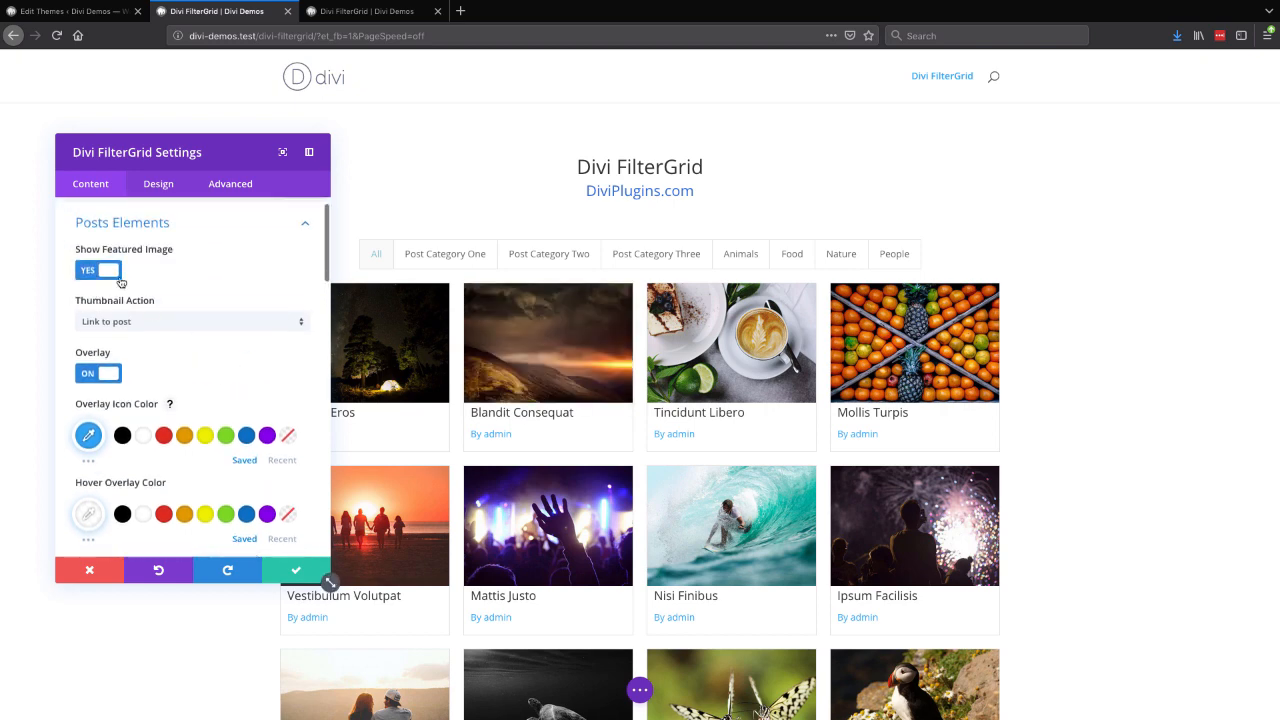
left_click(104, 272)
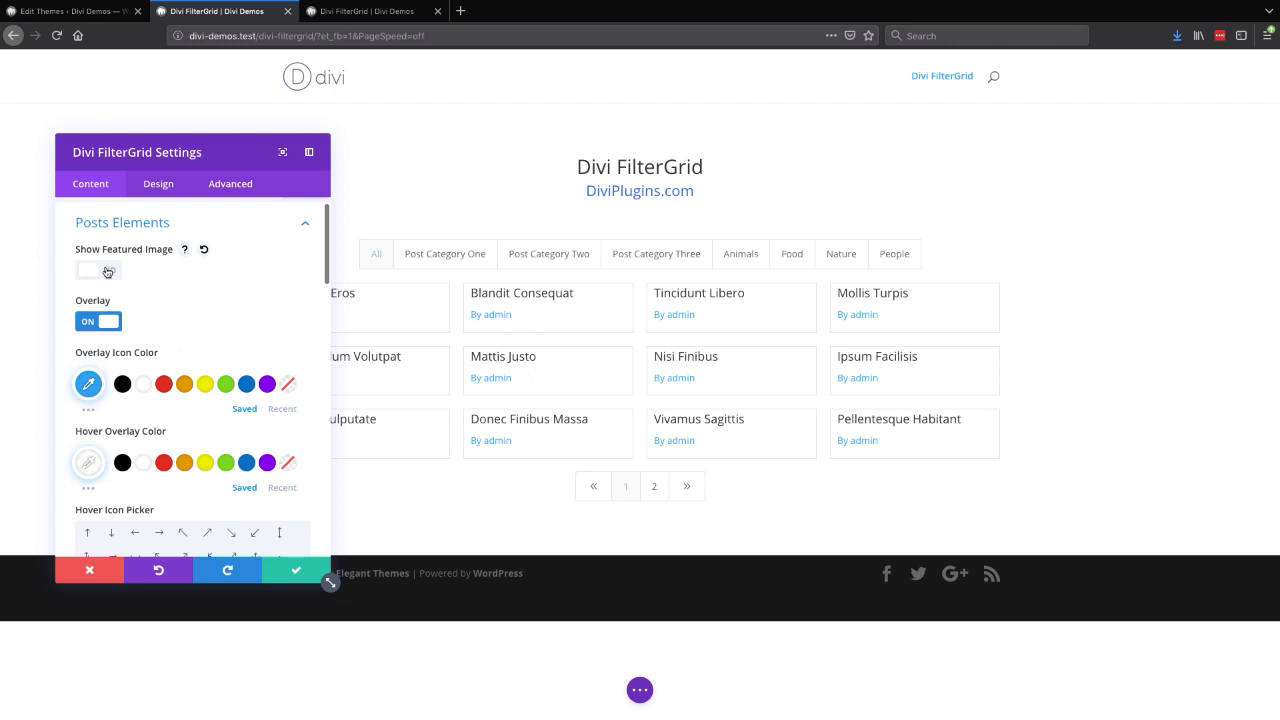
left_click(110, 272)
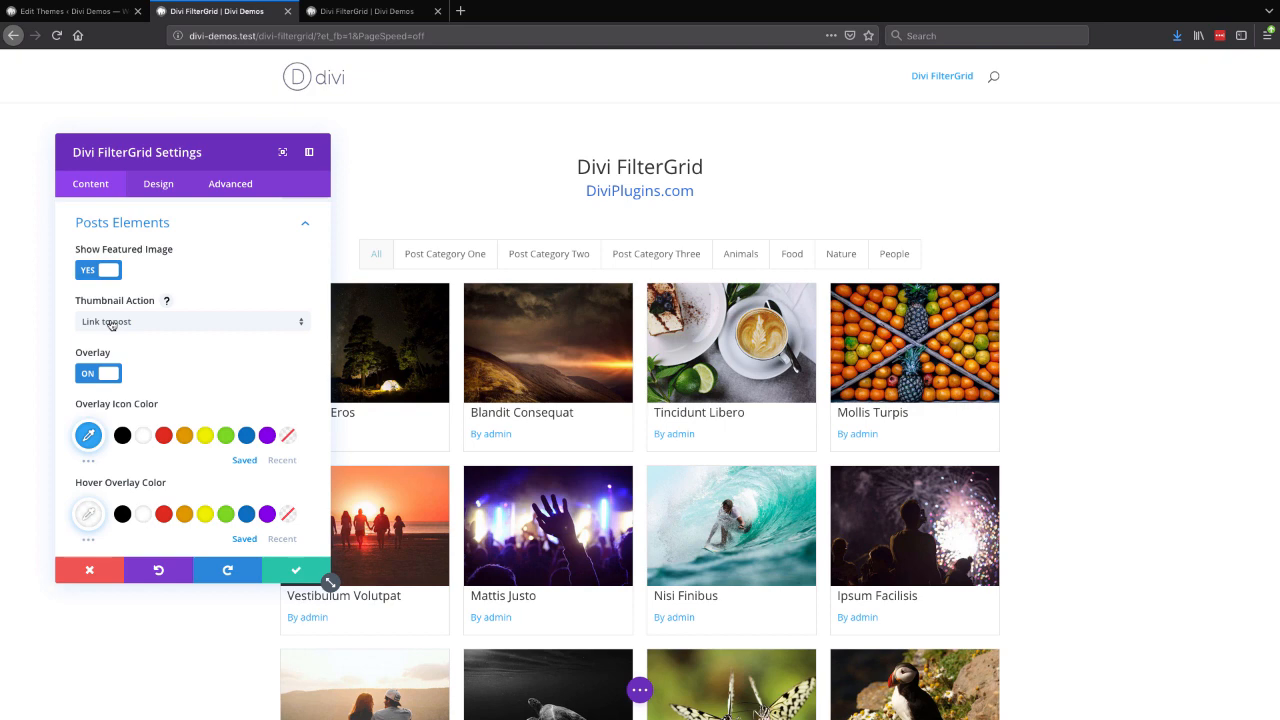
Step: Set the thumbnail action to Show image in lightbox gallery and test it by paging through images from the Blandit Consequat post
left_click(200, 323)
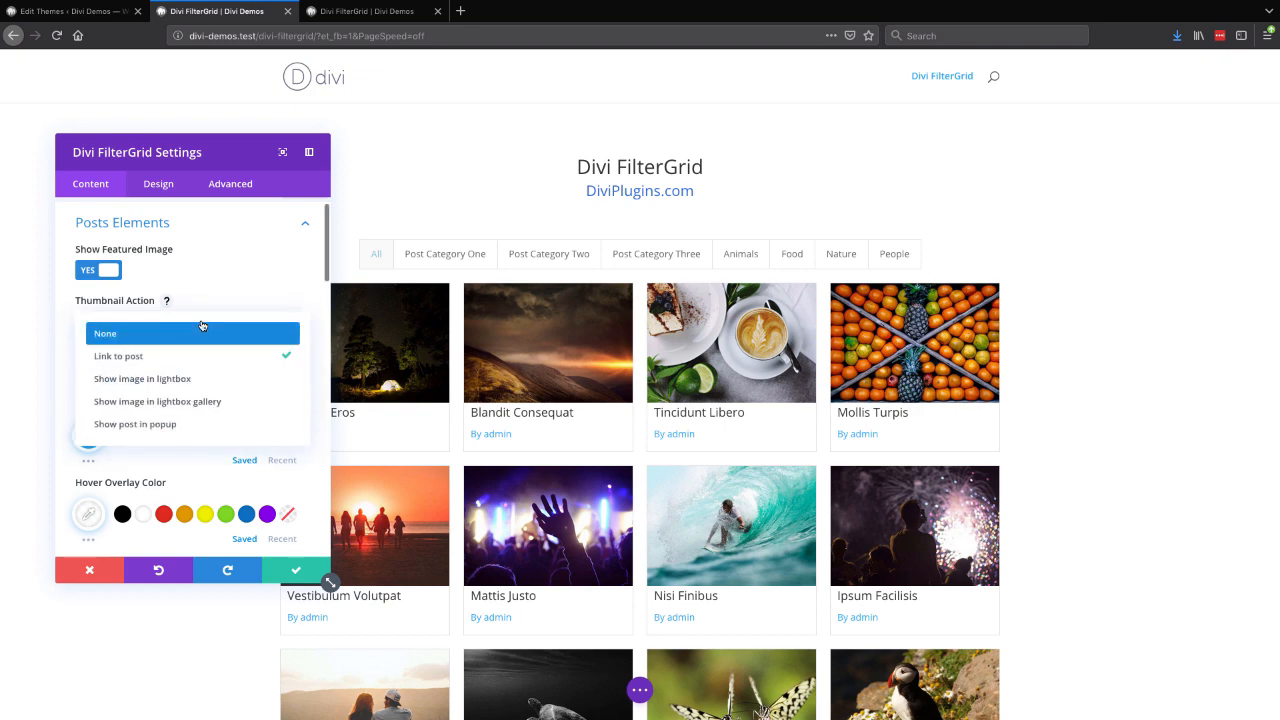
left_click(176, 402)
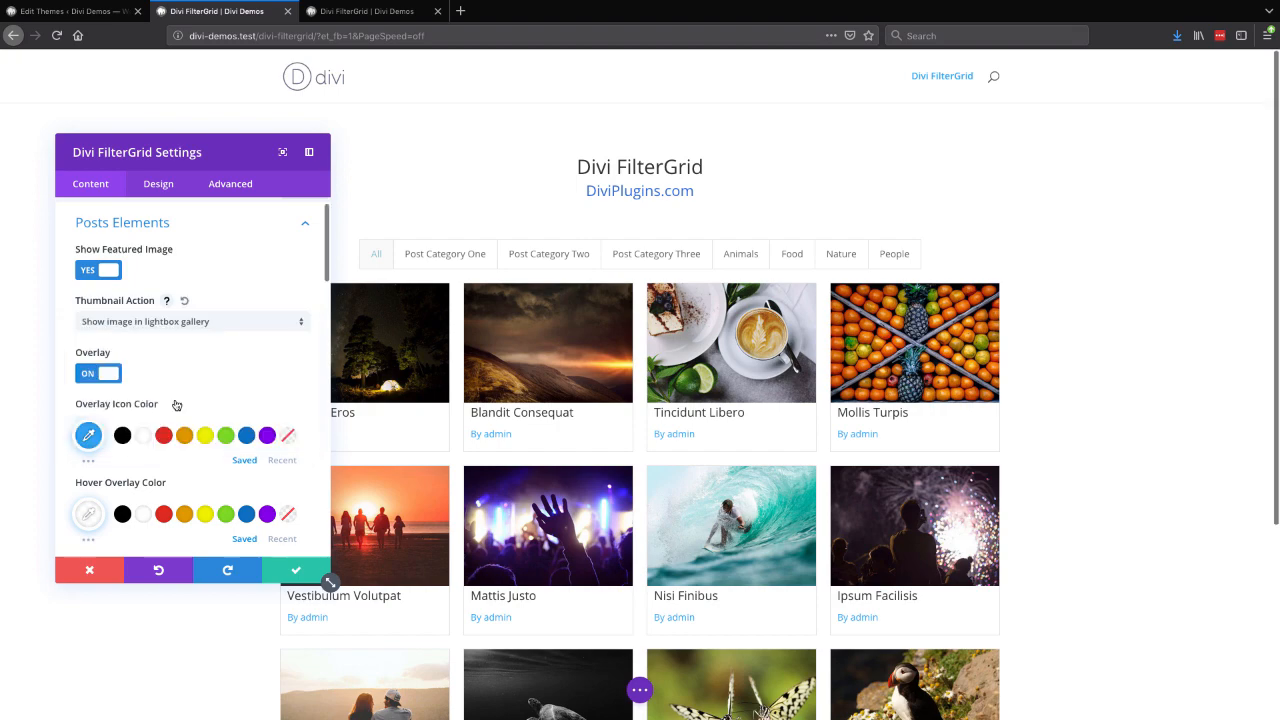
left_click(515, 352)
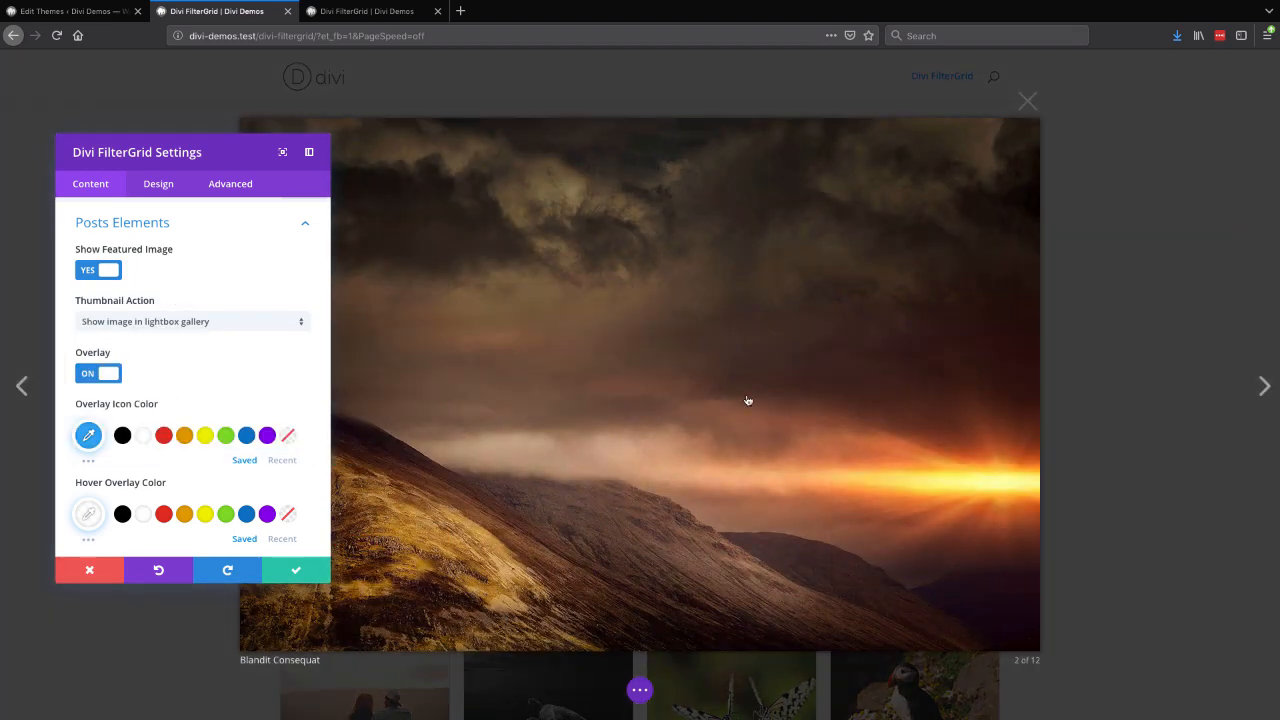
left_click(1263, 386)
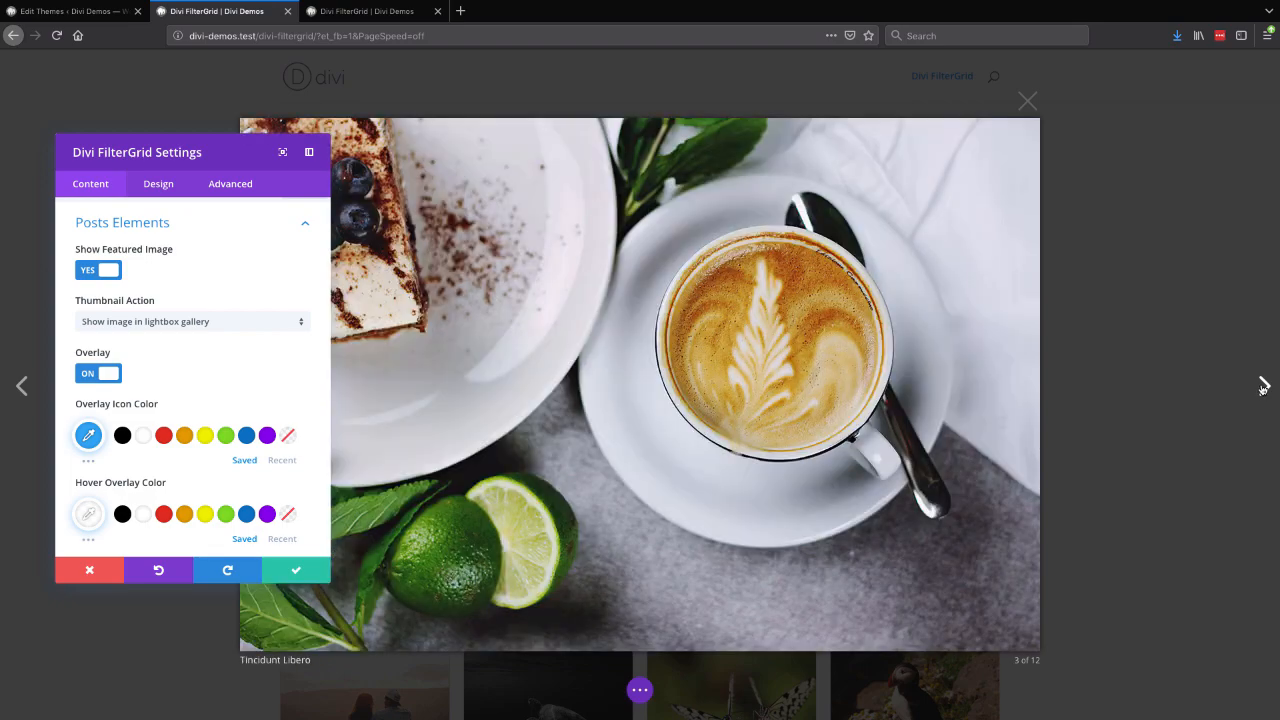
left_click(1263, 386)
left_click(1263, 386)
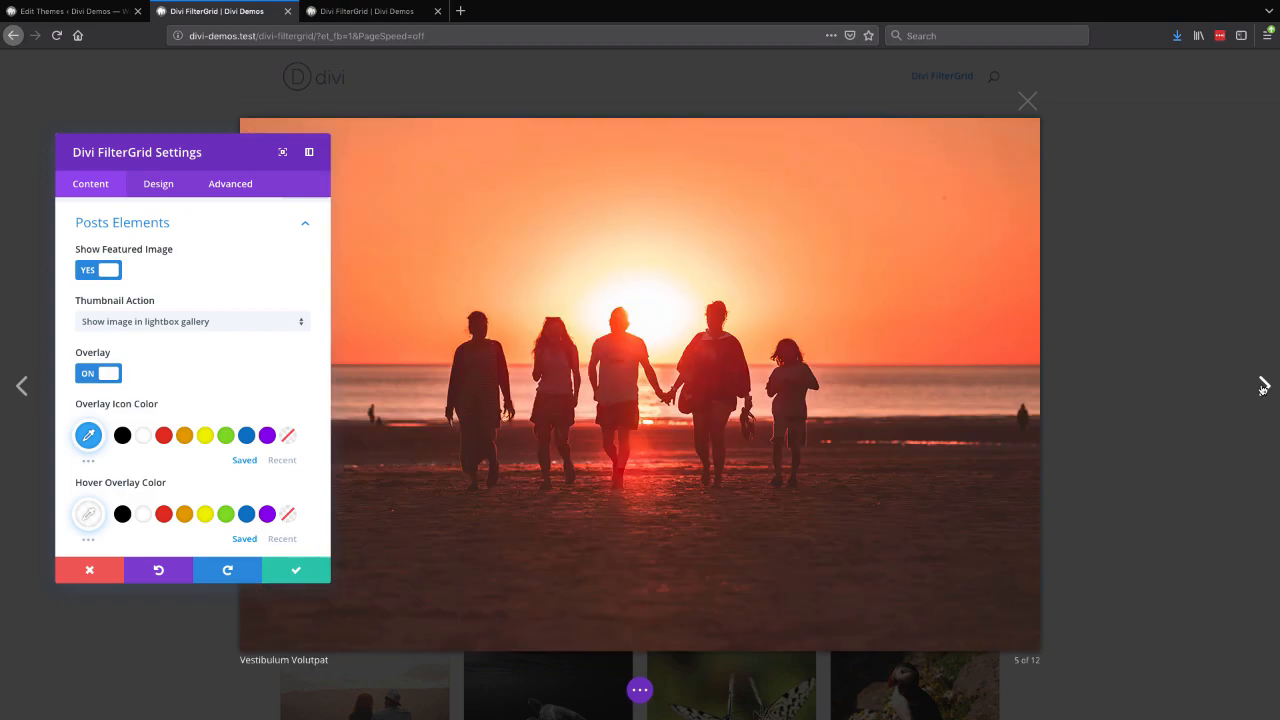
left_click(1028, 101)
Step: Enable Show Custom Content in the posts elements settings
scroll(178, 385, "down", 2)
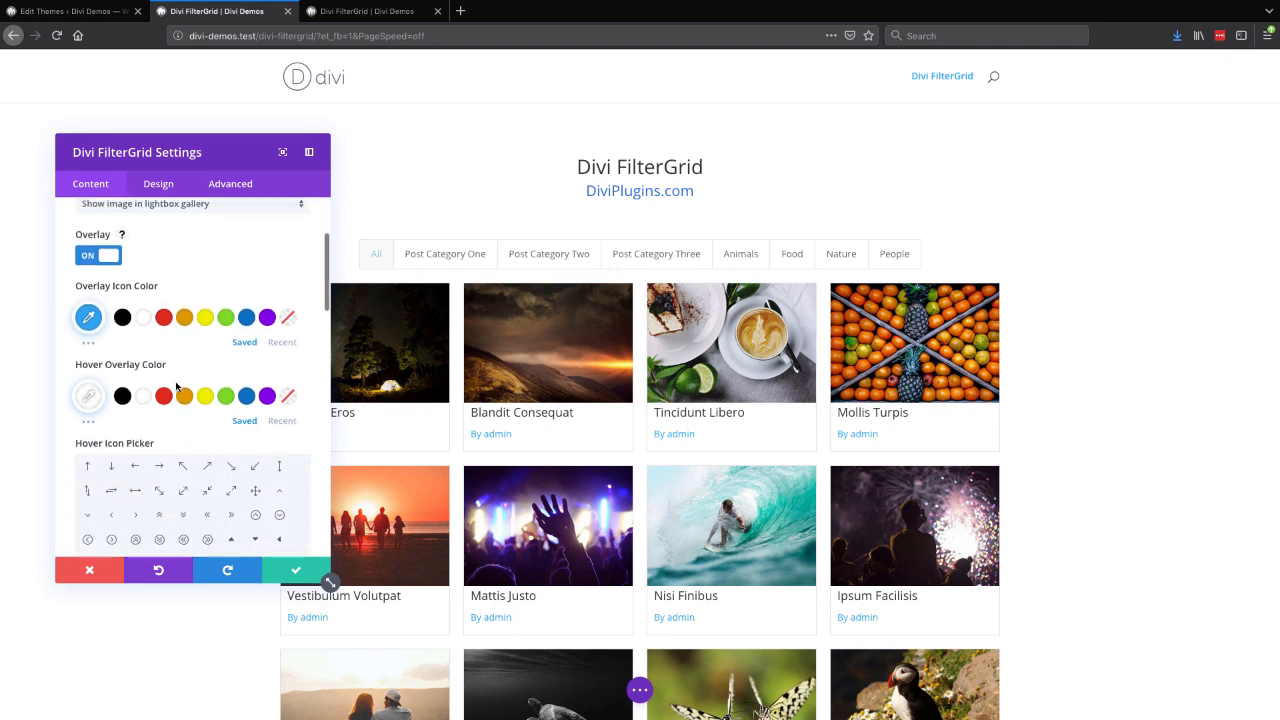
scroll(176, 385, "down", 5)
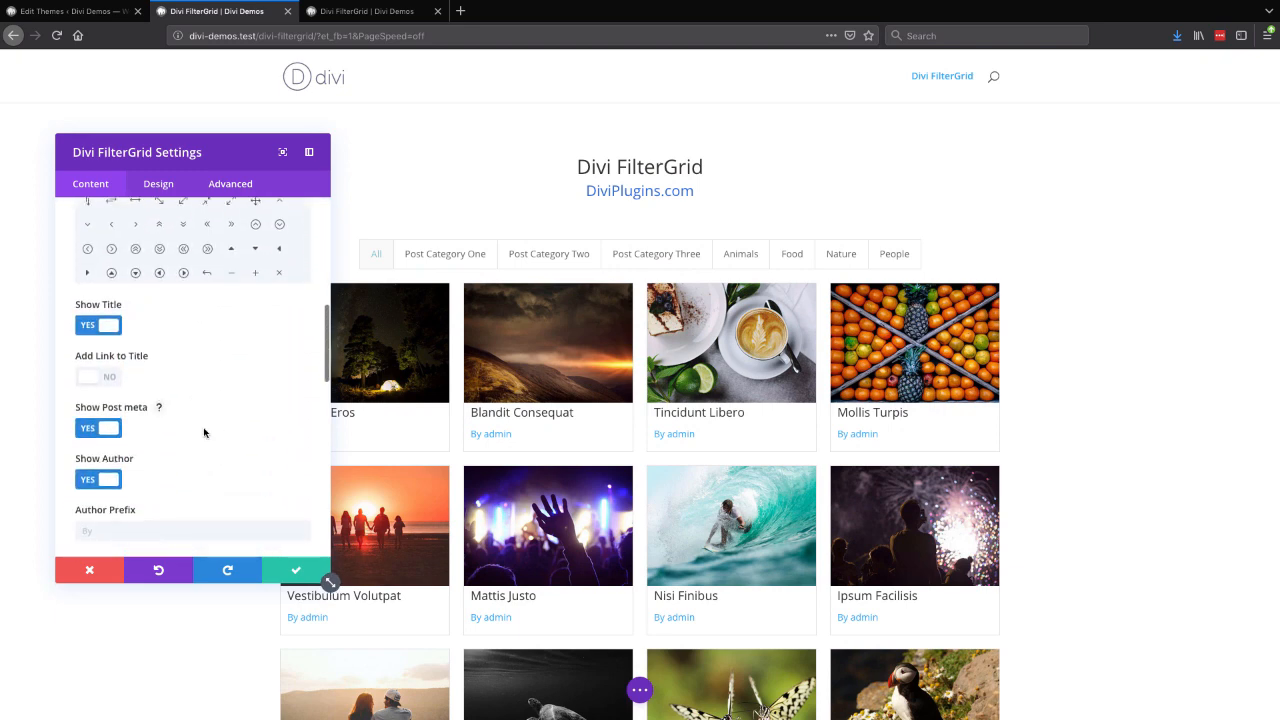
scroll(215, 455, "down", 4)
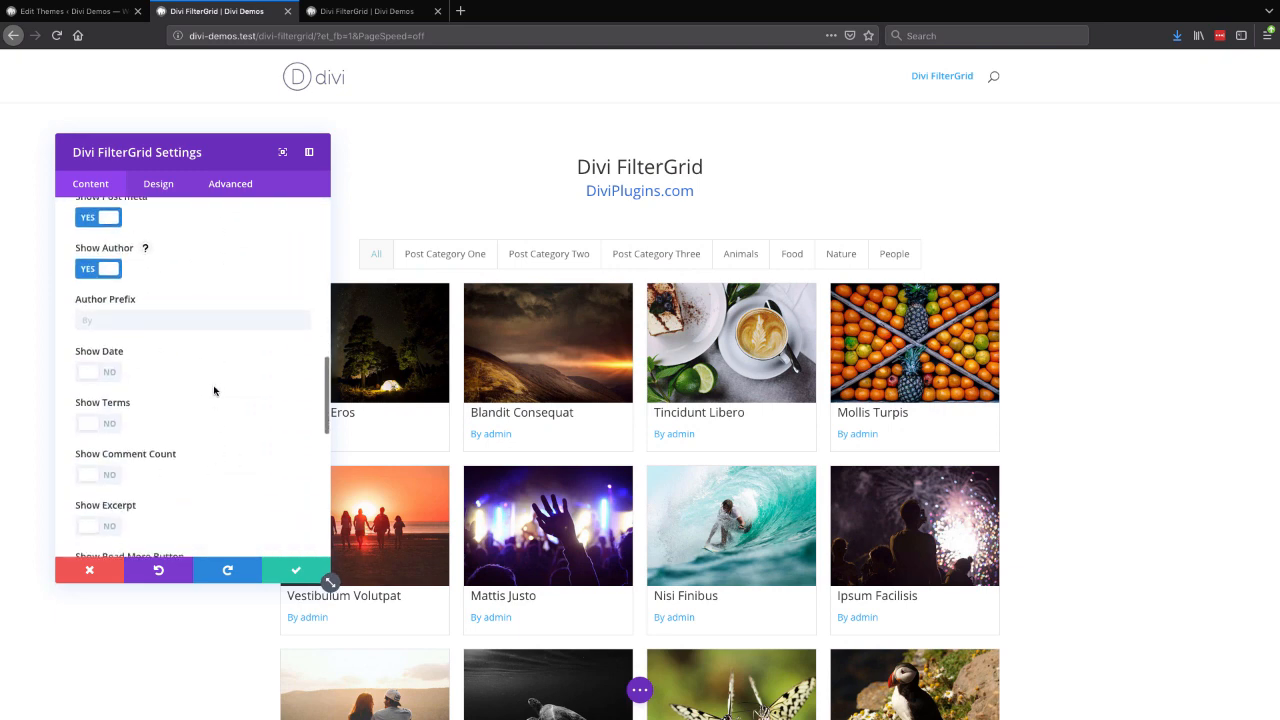
scroll(213, 455, "down", 3)
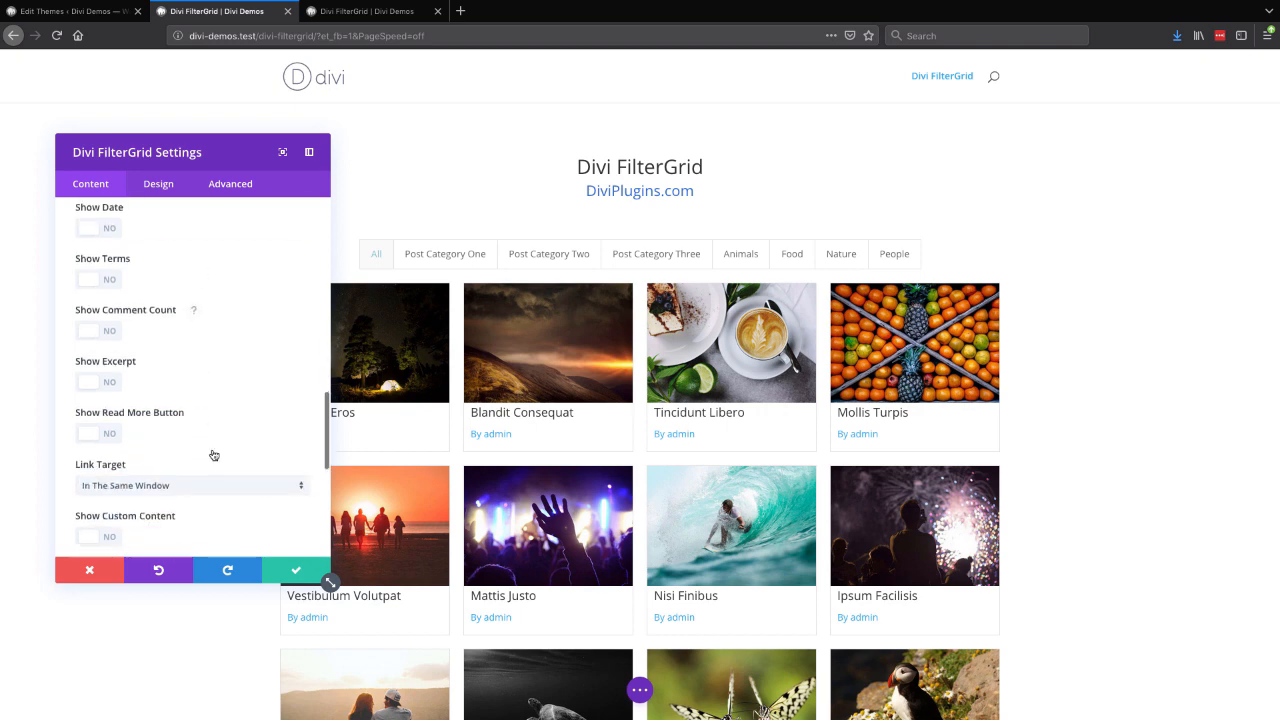
scroll(213, 453, "down", 3)
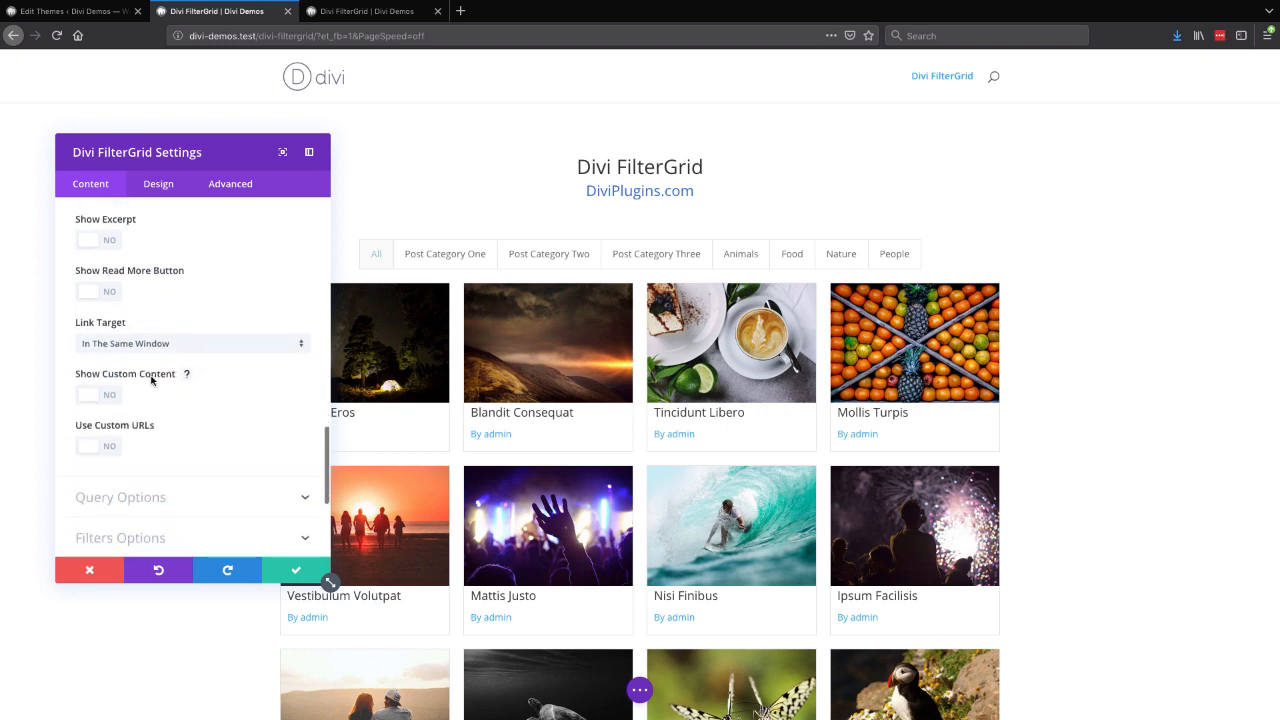
left_click(112, 394)
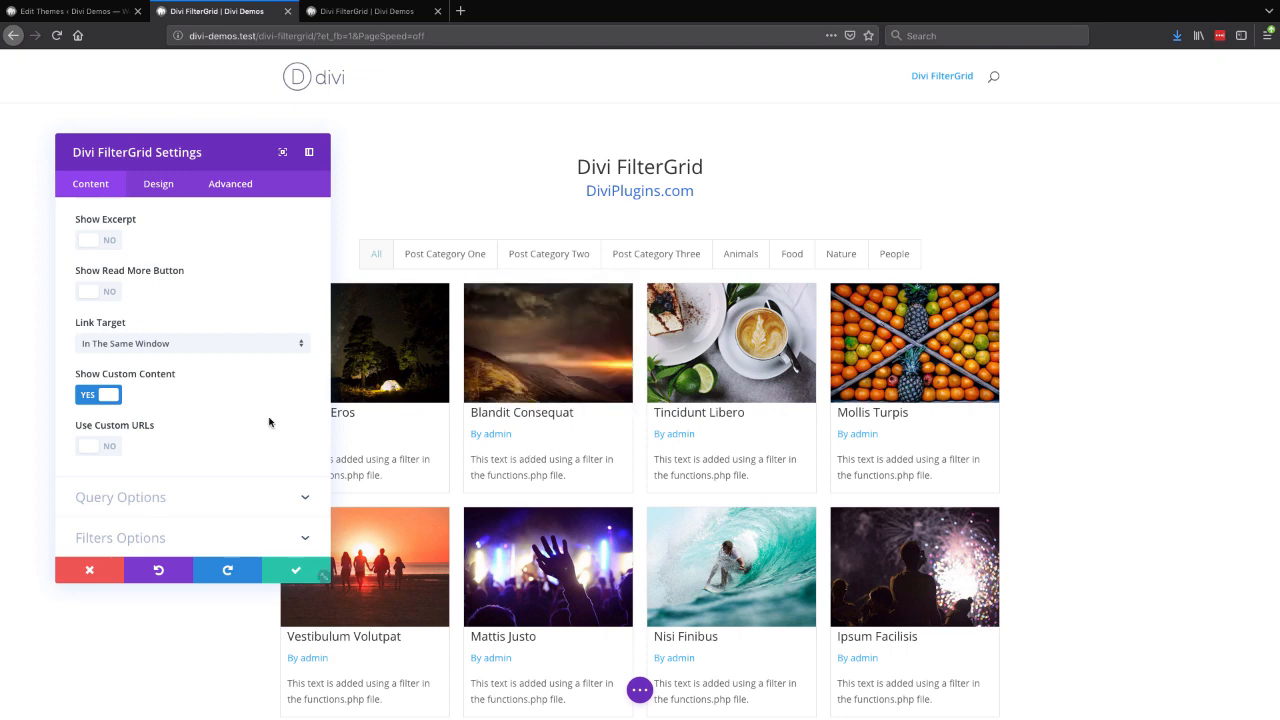
Step: Limit the grid's basic query to the Animals, Food and Nature categories
scroll(203, 409, "down", 2)
scroll(203, 409, "down", 1)
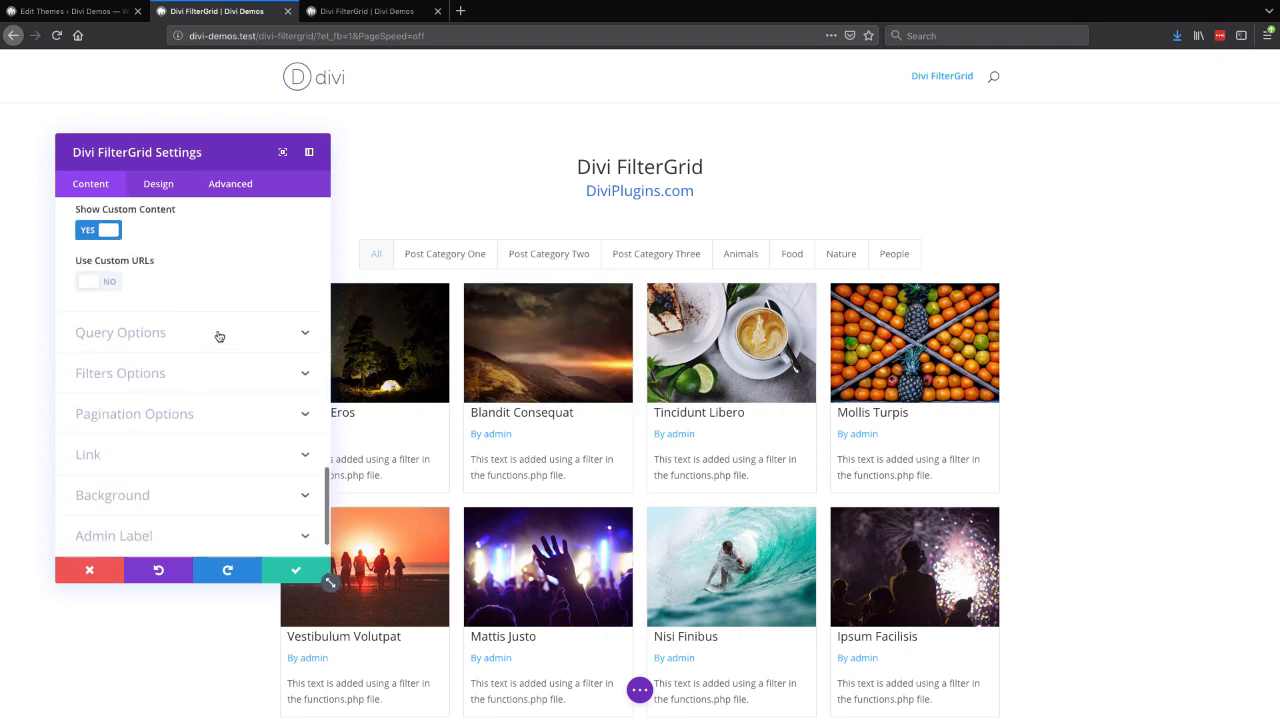
left_click(218, 337)
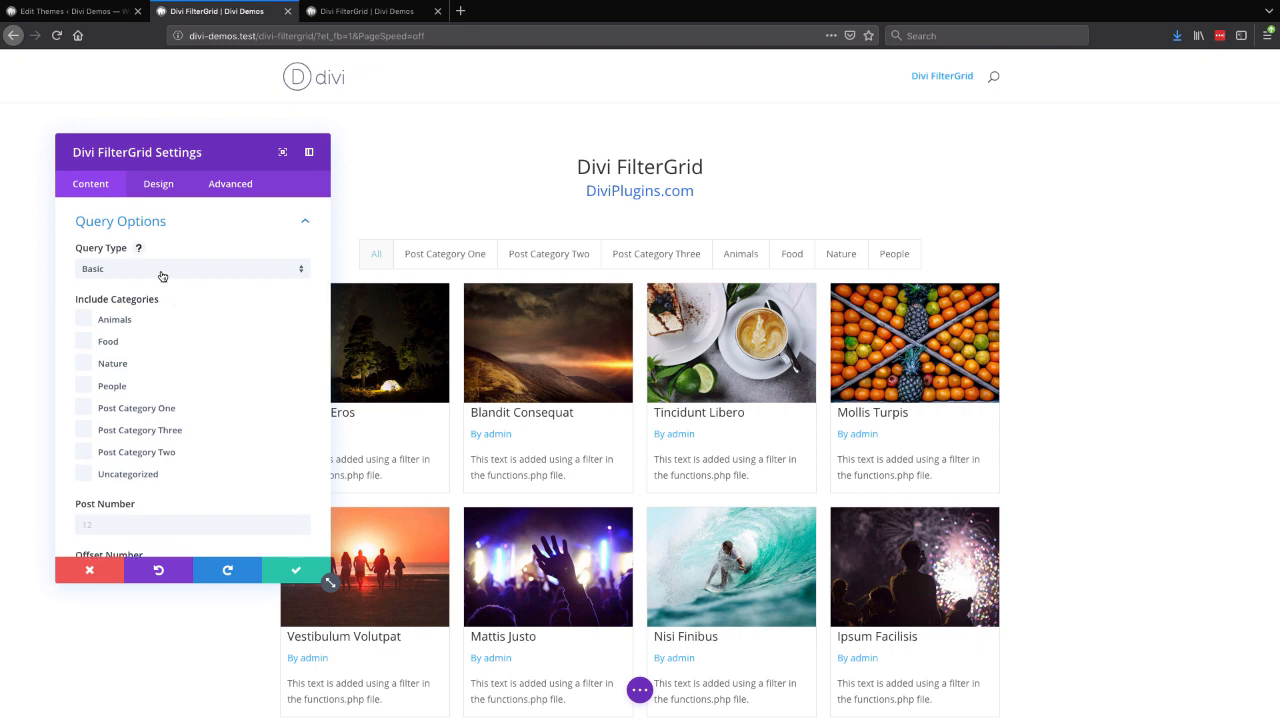
left_click(83, 321)
left_click(85, 343)
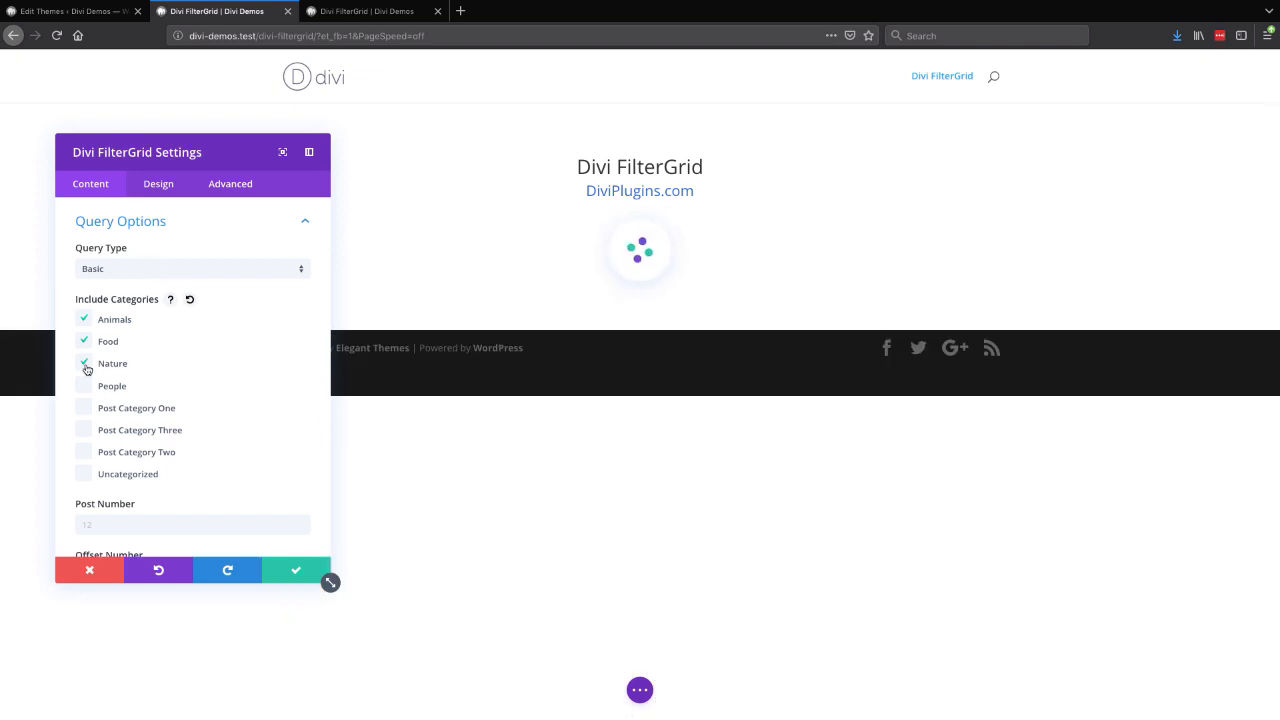
left_click(88, 366)
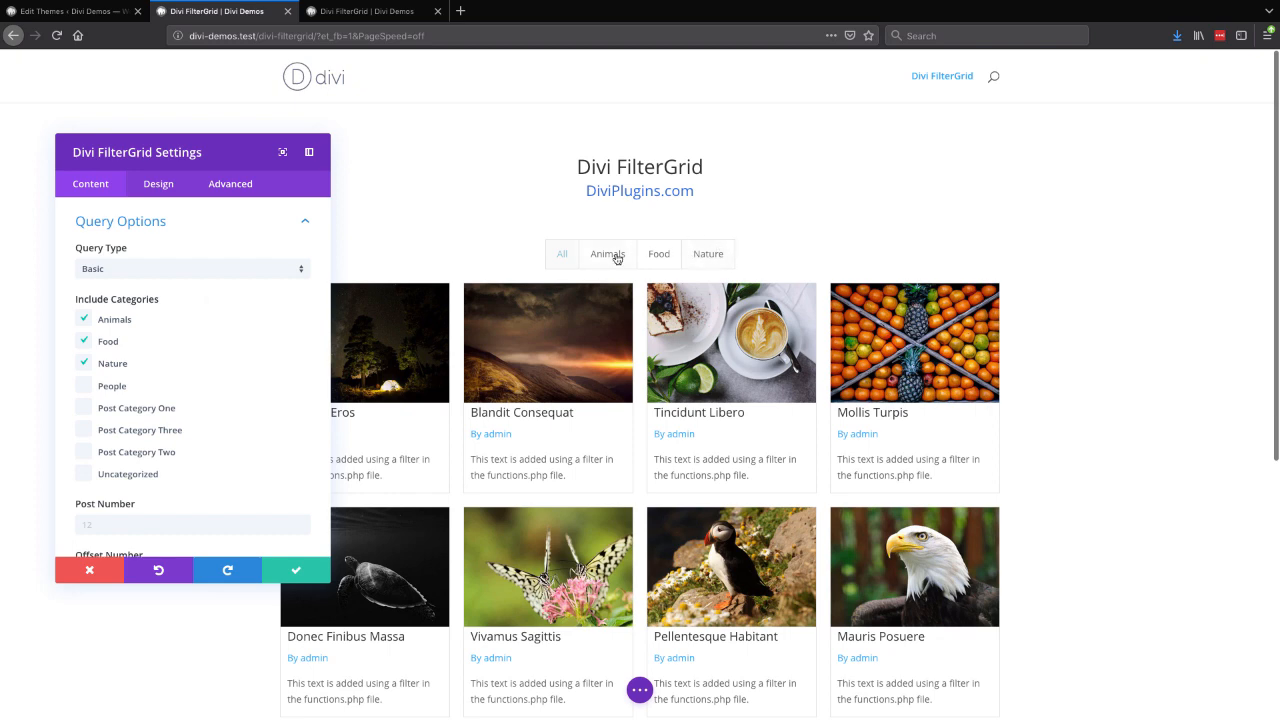
Step: Switch the query type to Advanced with Posts as the post type, and enable Use Taxonomies
left_click(209, 273)
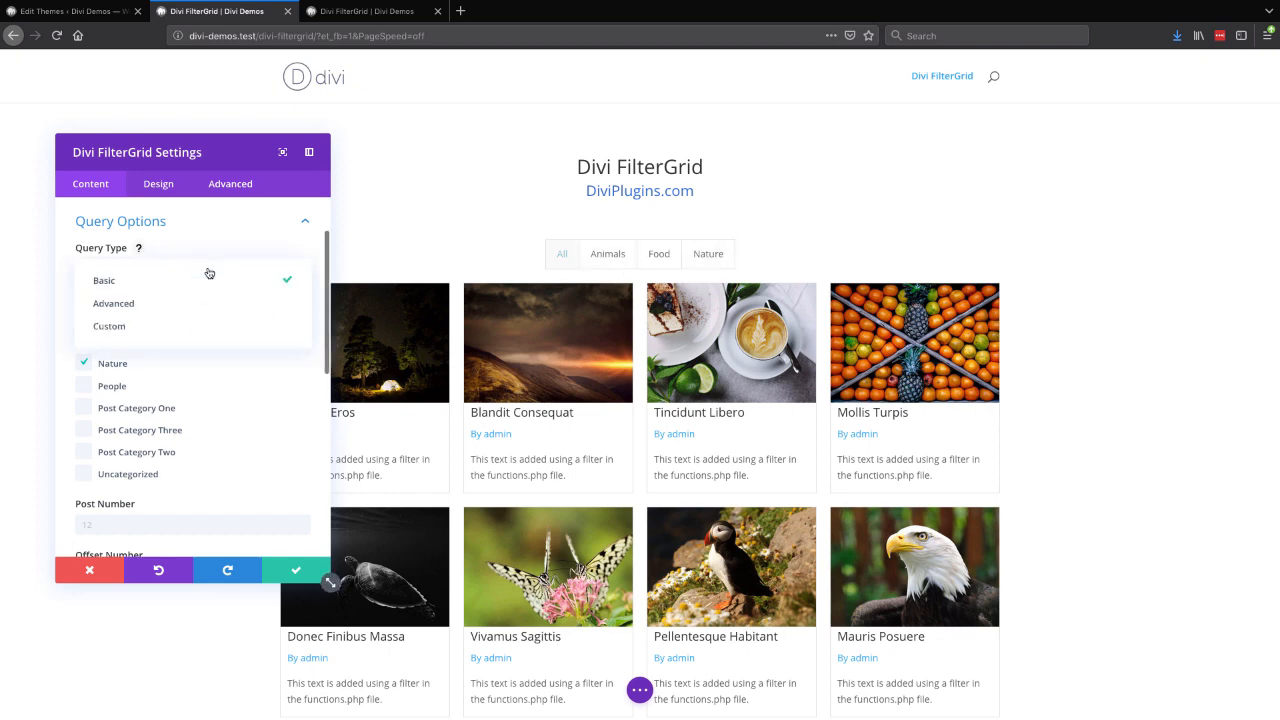
left_click(158, 309)
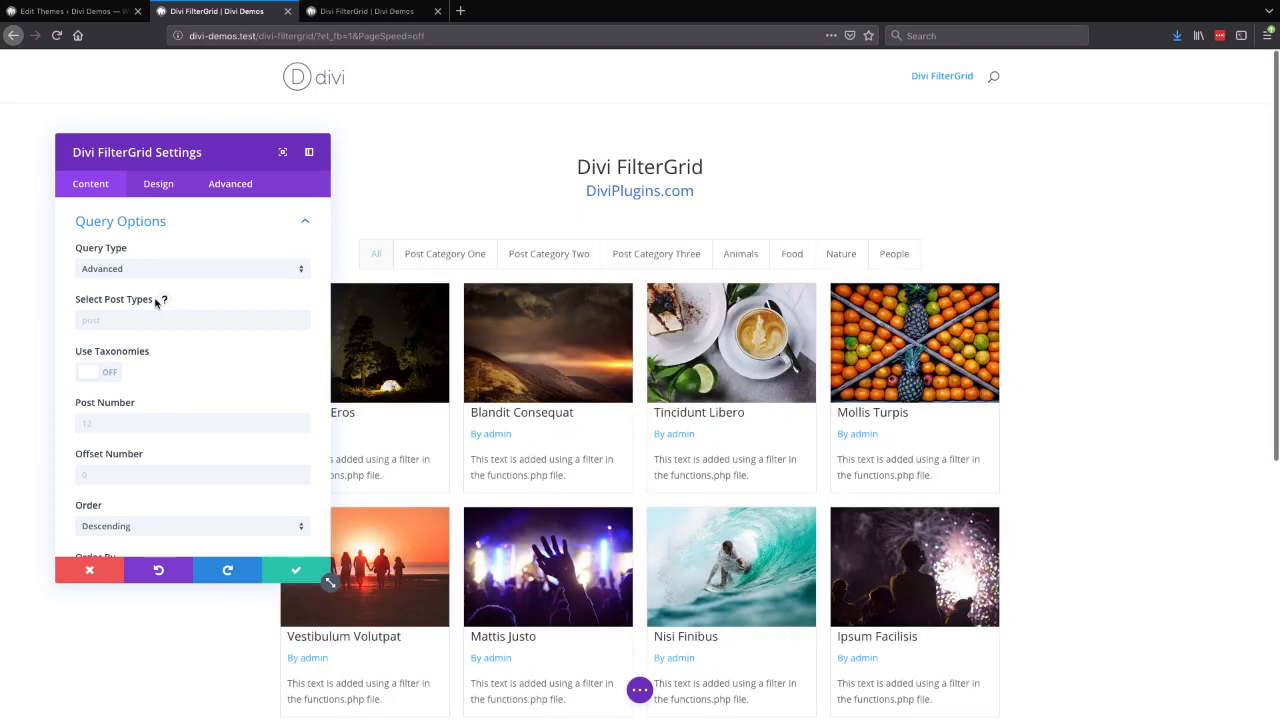
left_click(109, 318)
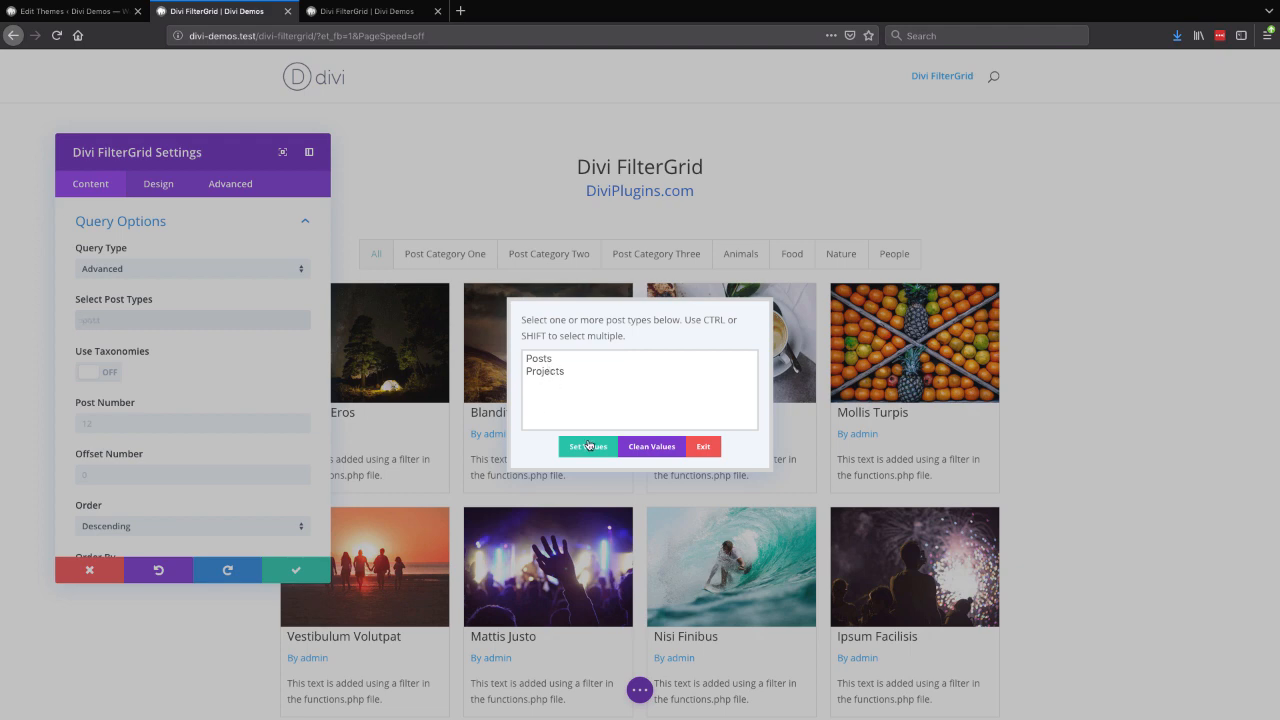
left_click(545, 359)
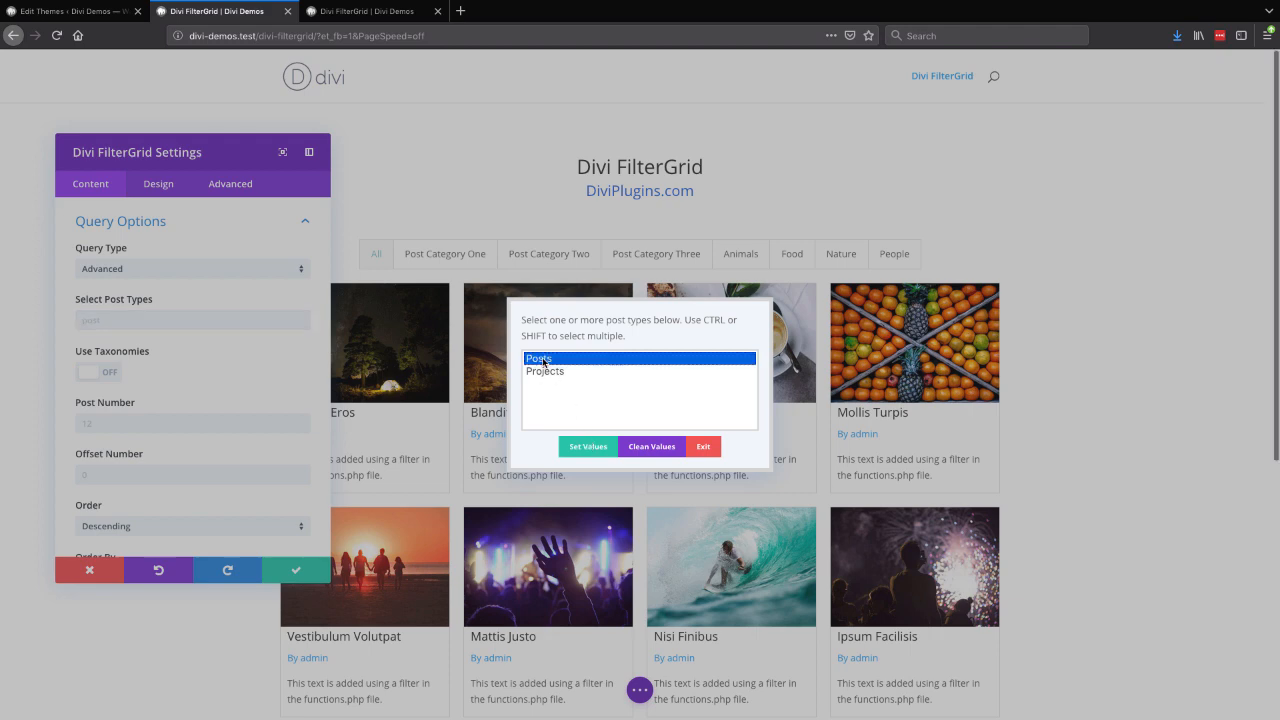
left_click(585, 449)
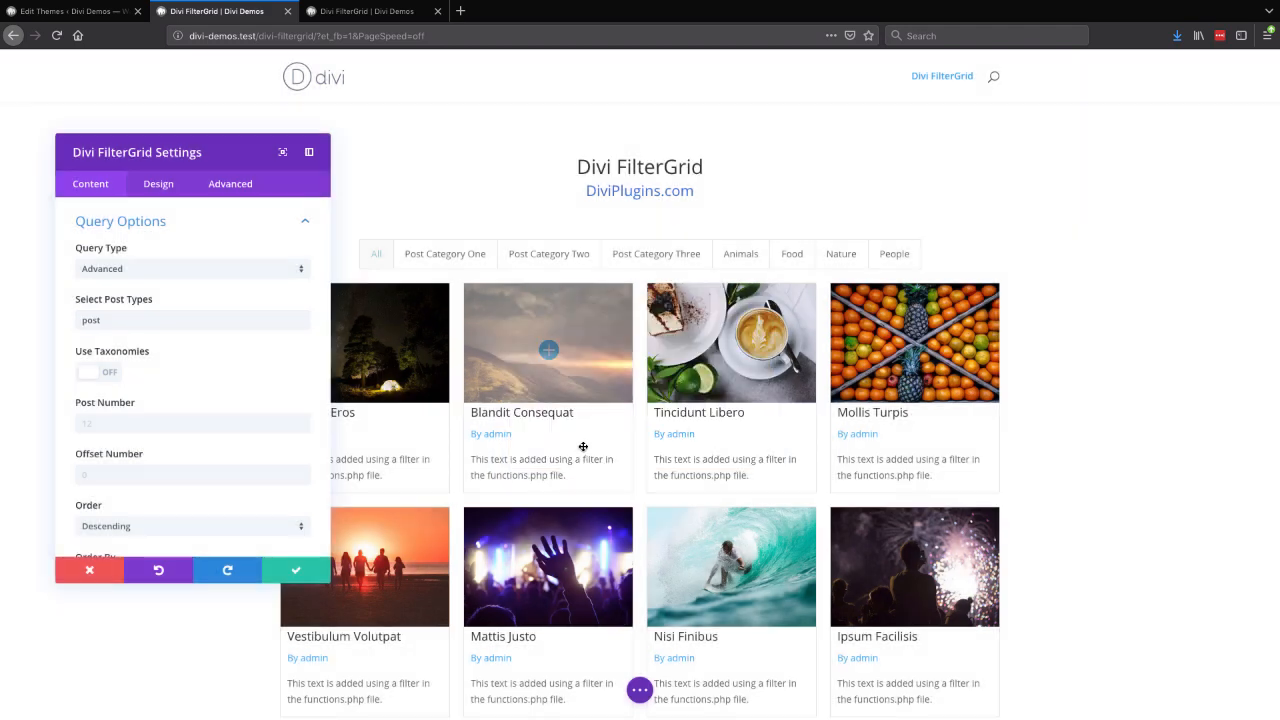
left_click(111, 374)
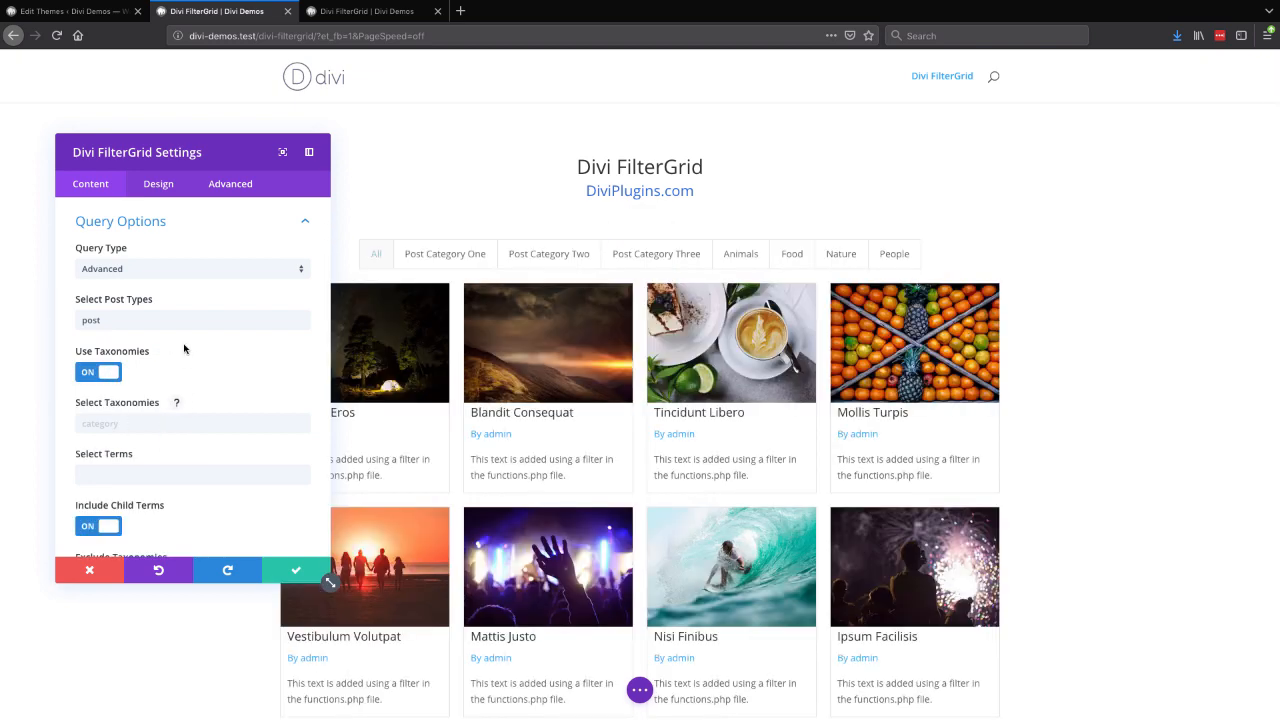
Step: Return the query type to Basic and reset the included categories
left_click(179, 270)
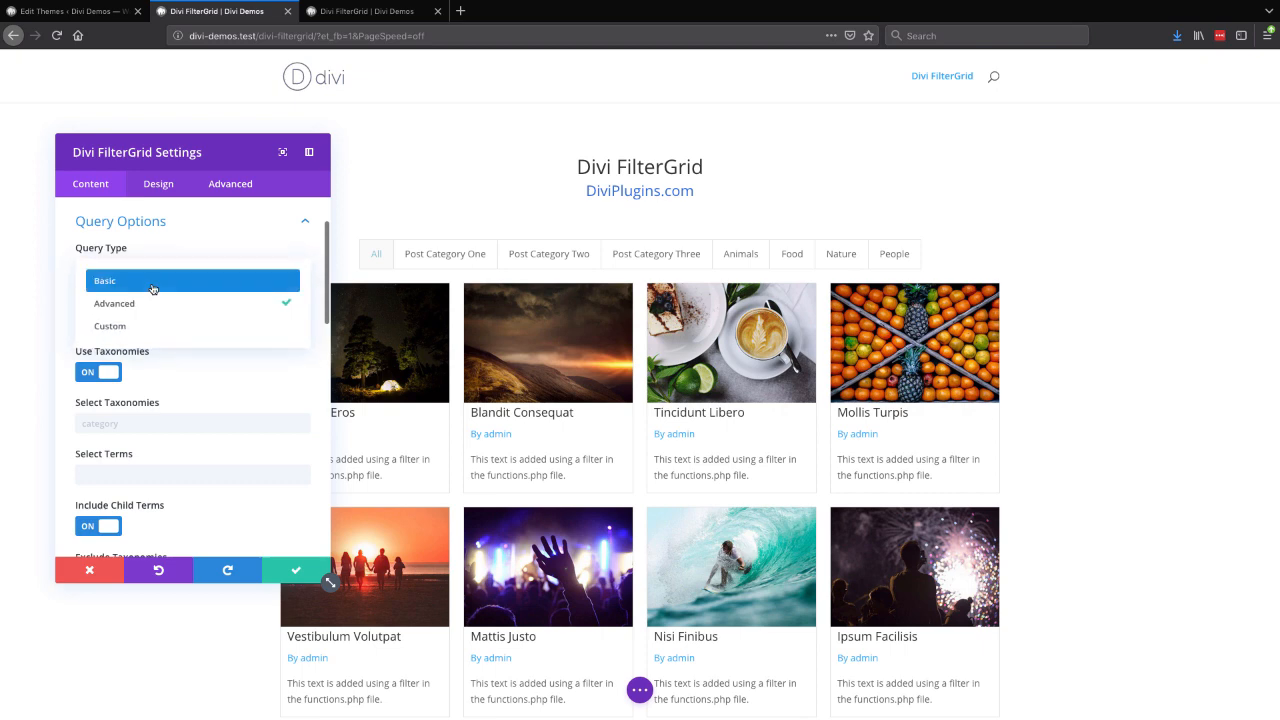
left_click(152, 289)
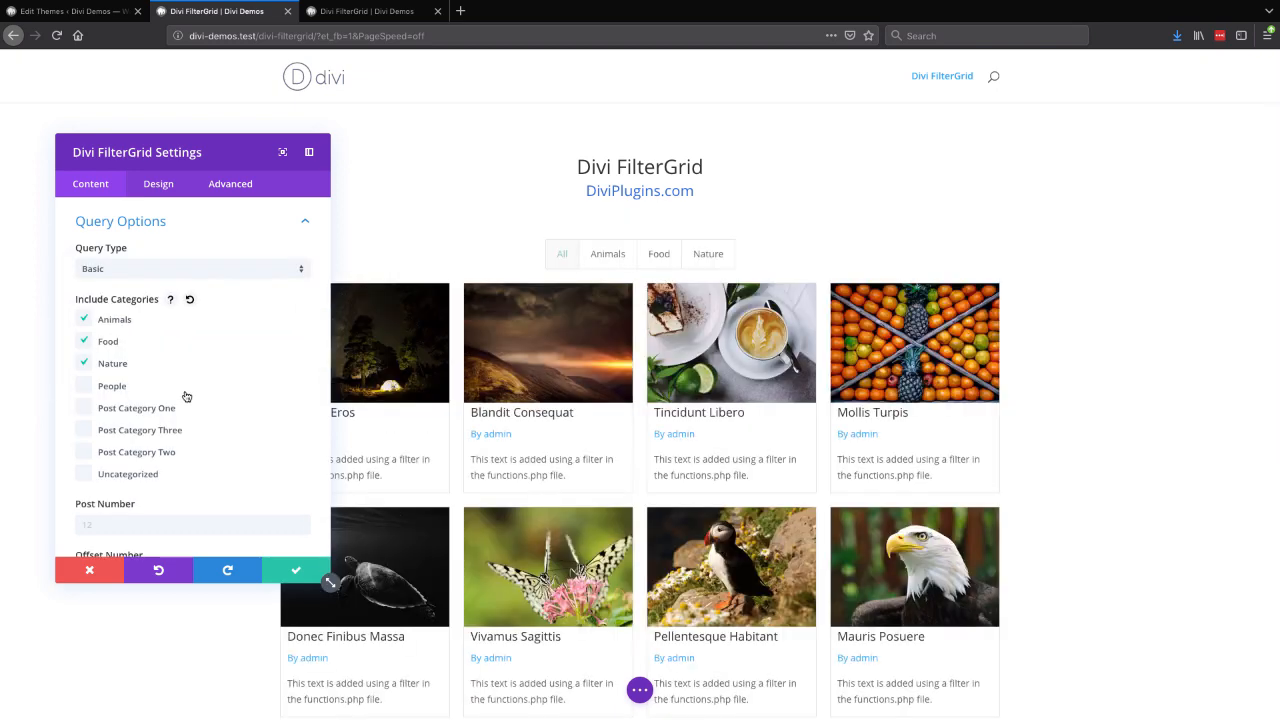
left_click(189, 303)
Step: Hide the category filters above the grid and show them again in the filters options
scroll(218, 415, "down", 2)
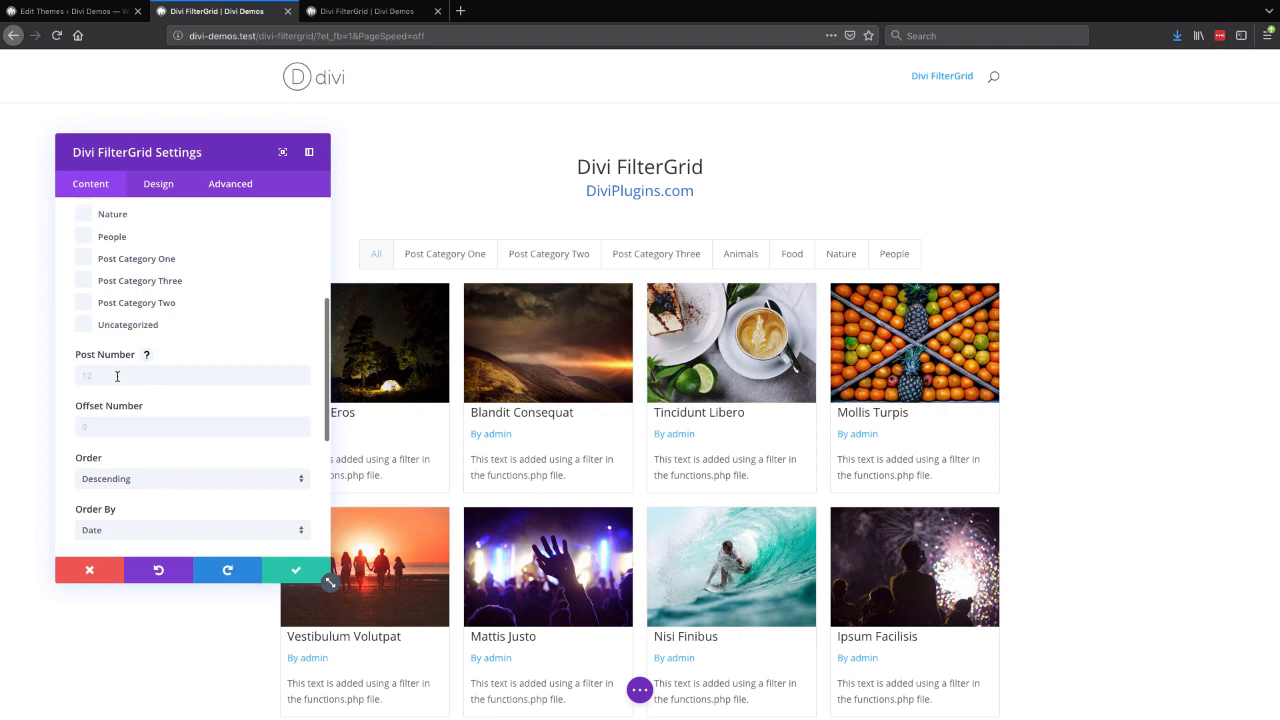
scroll(210, 390, "down", 2)
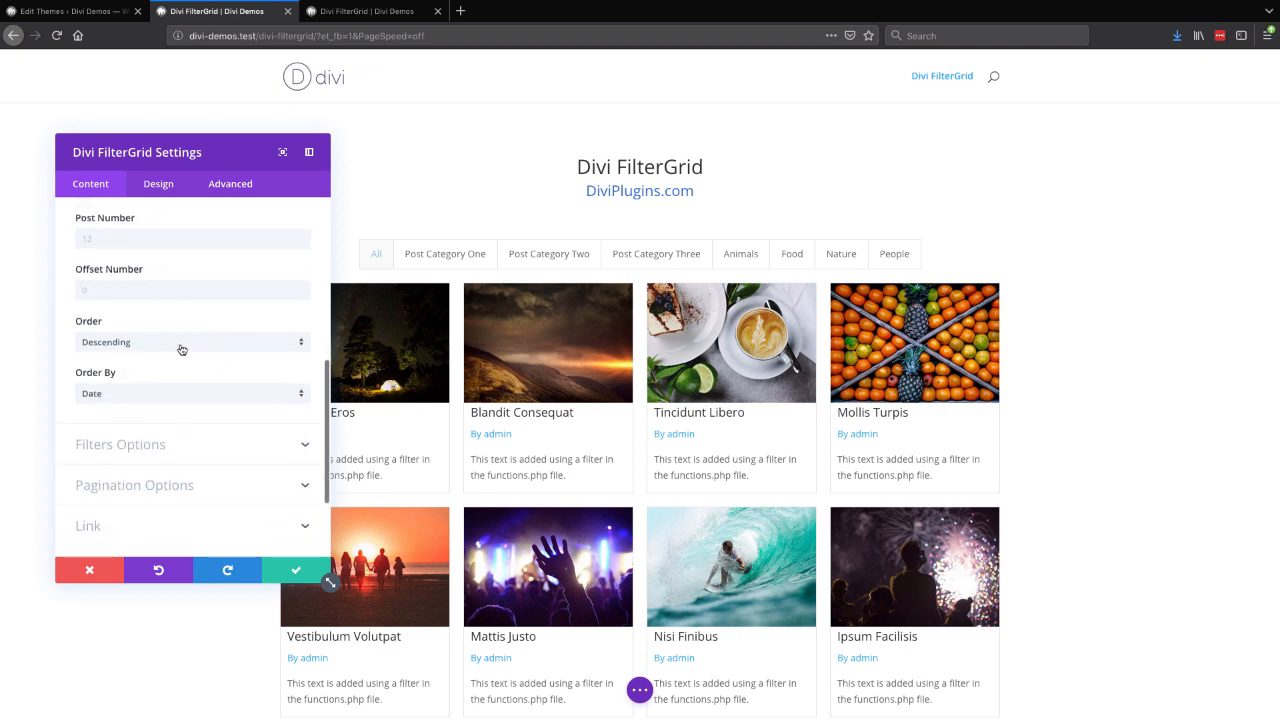
scroll(218, 446, "down", 2)
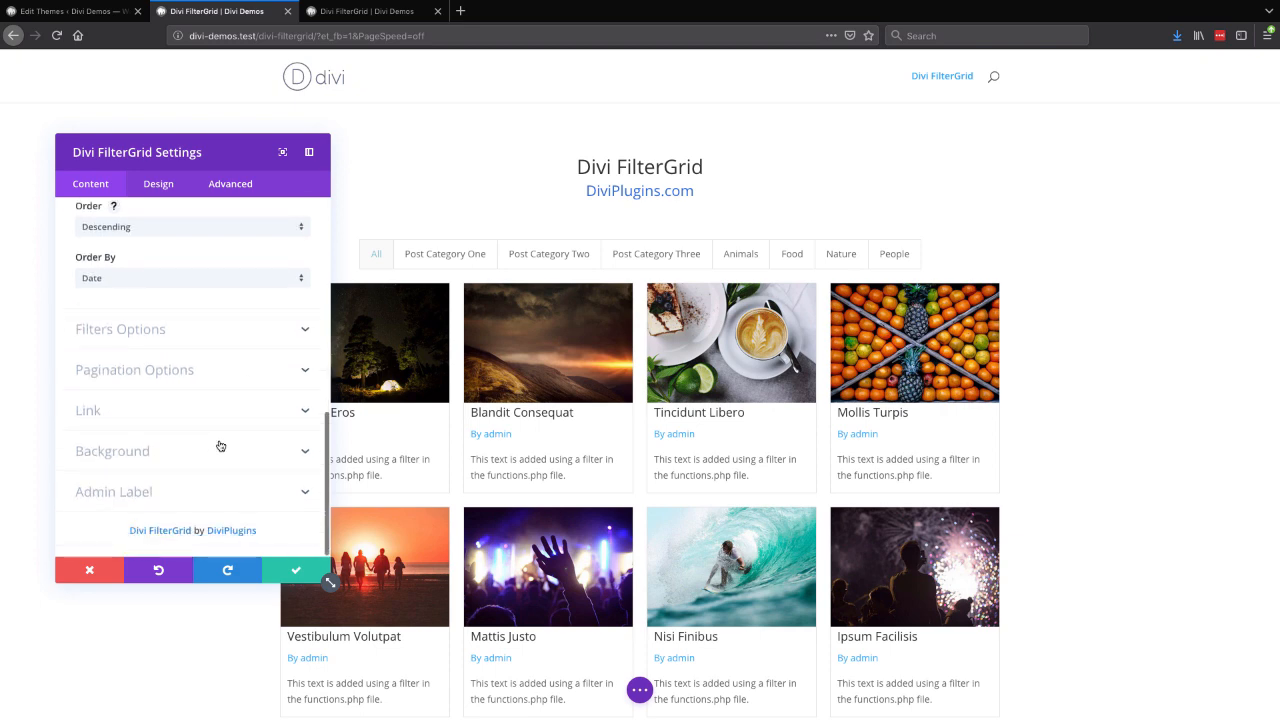
left_click(212, 332)
scroll(212, 332, "up", 2)
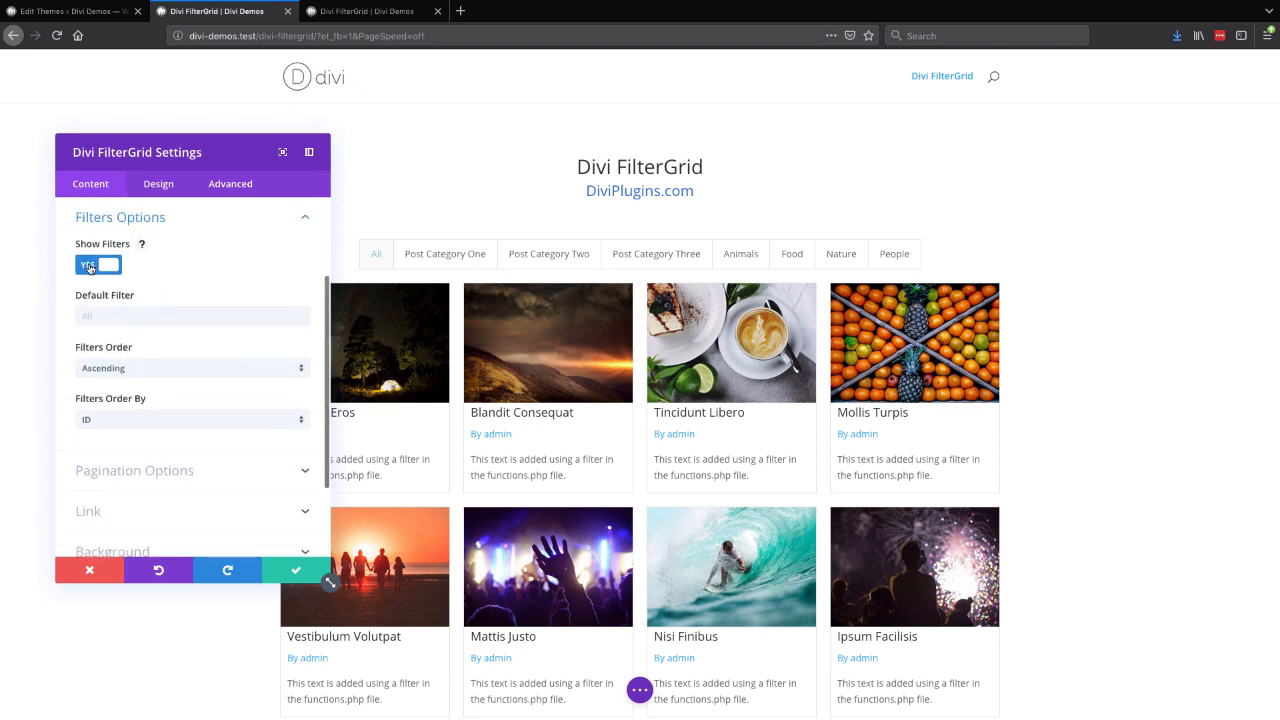
left_click(89, 268)
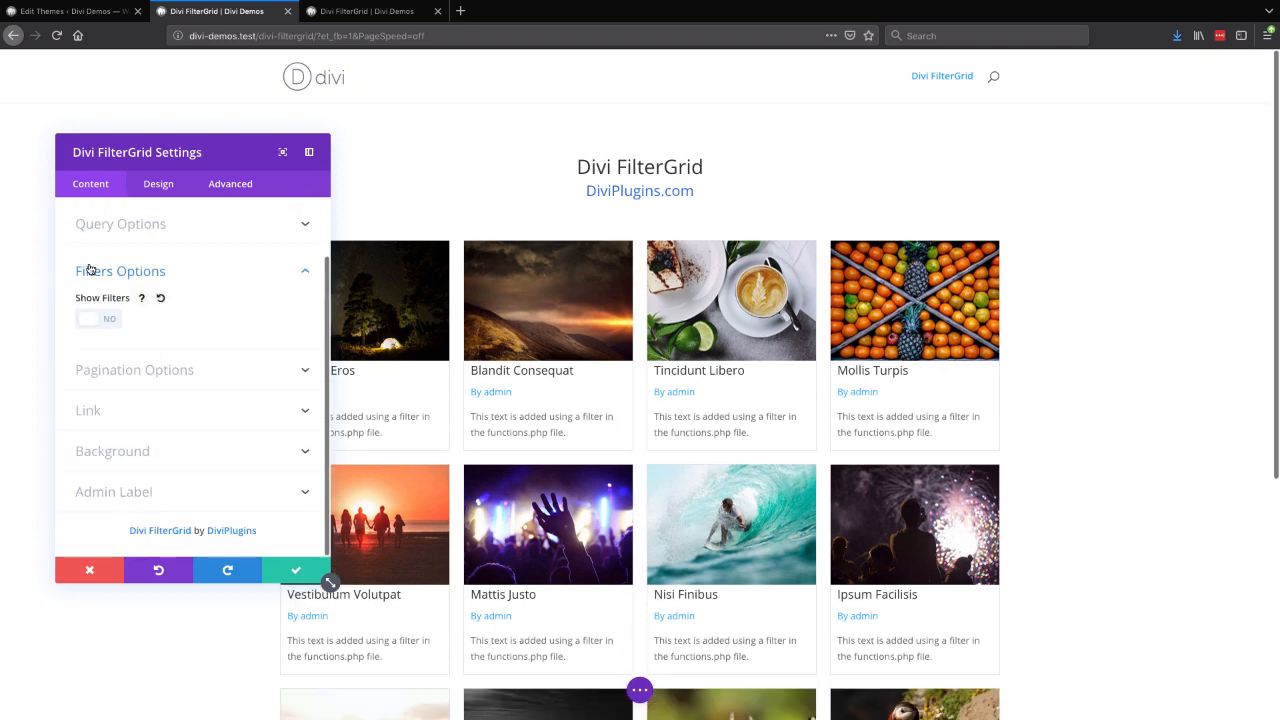
left_click(106, 317)
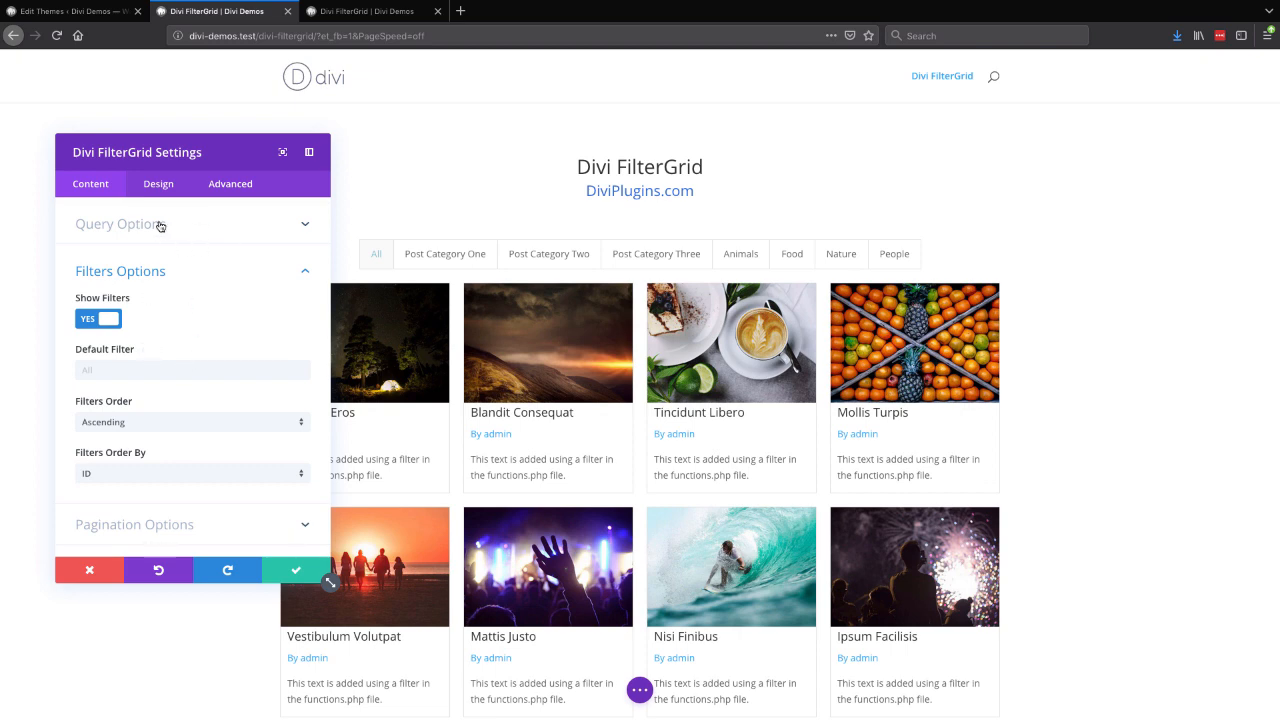
scroll(204, 404, "down", 3)
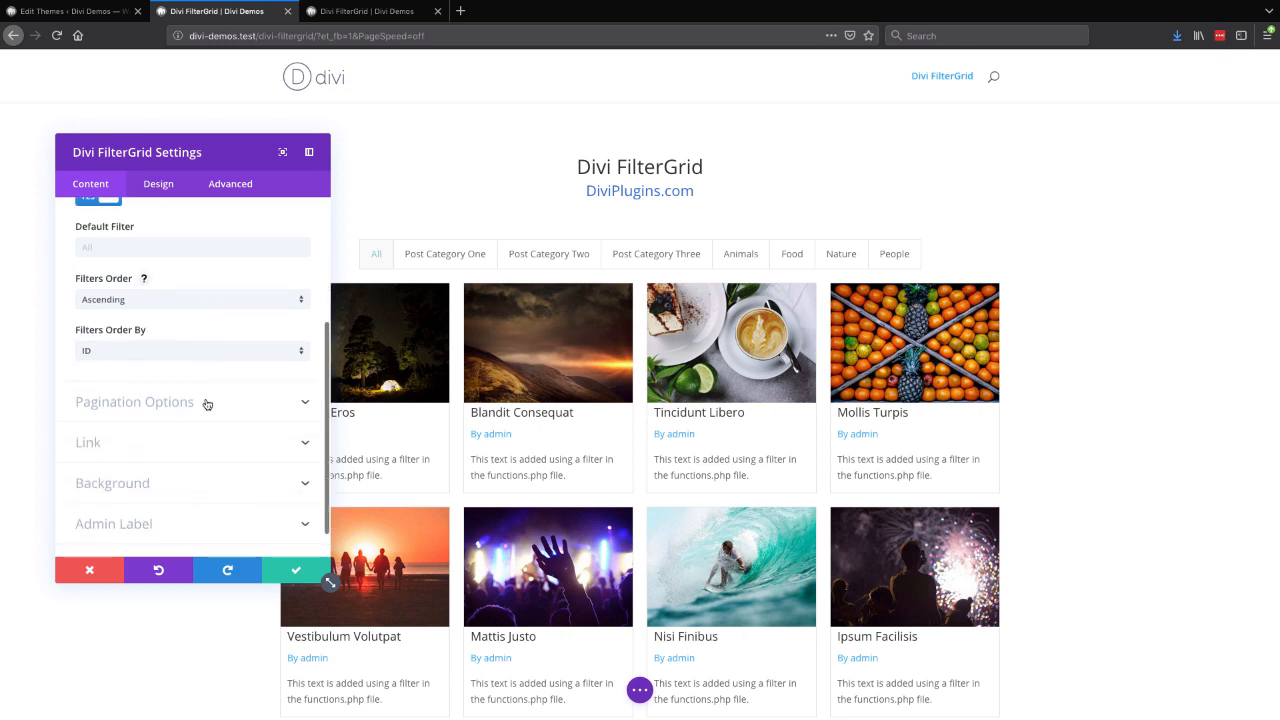
Step: Open the pagination options and try the page 1 and page 2 links below the grid
left_click(205, 403)
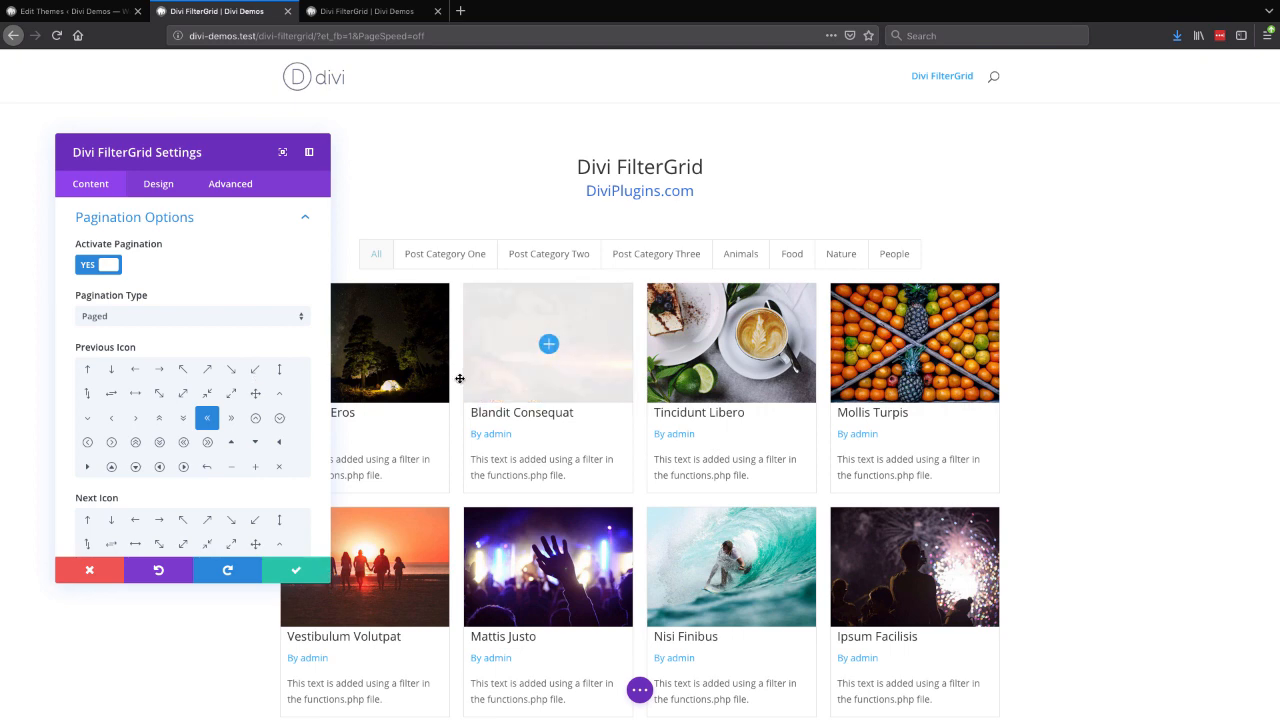
scroll(458, 379, "down", 5)
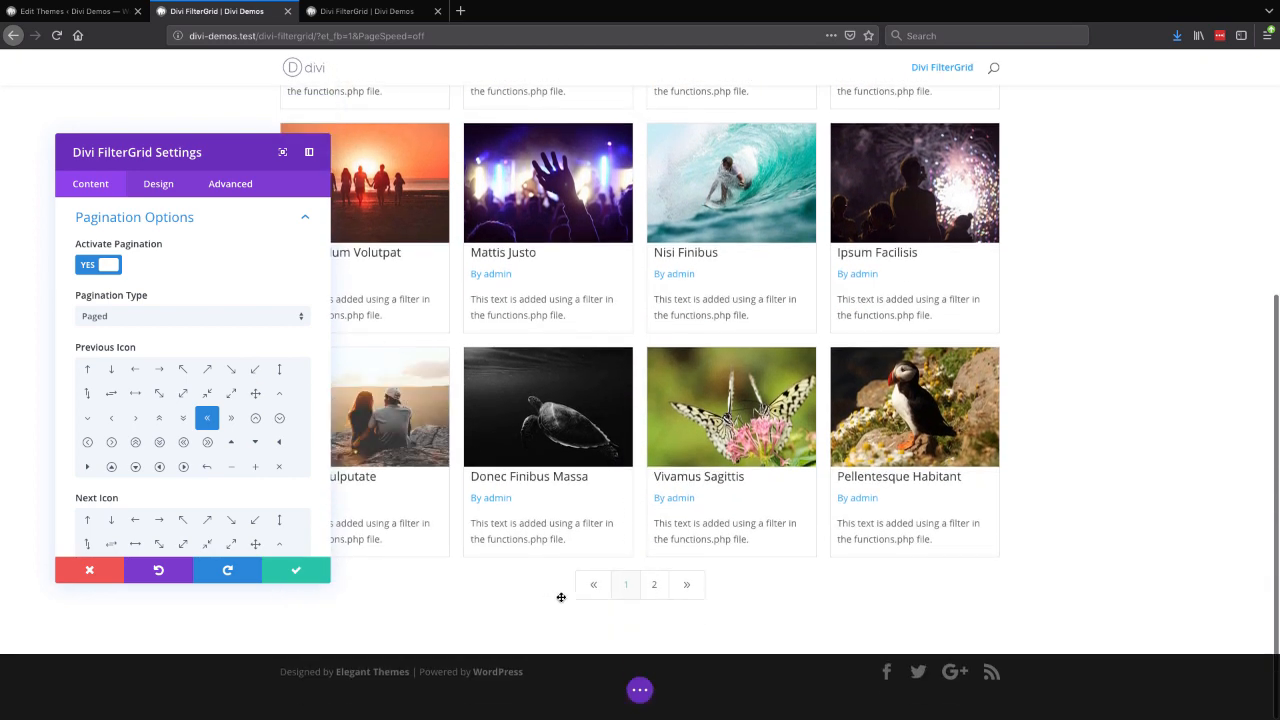
left_click(654, 585)
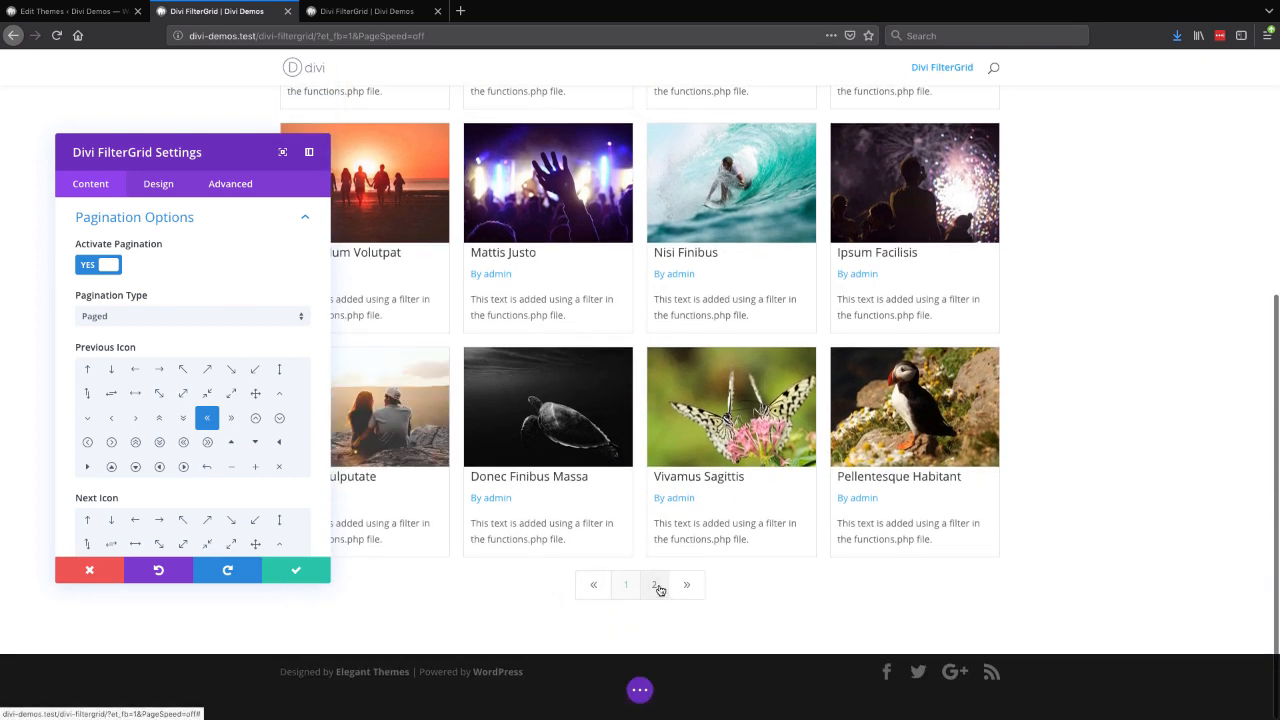
left_click(627, 587)
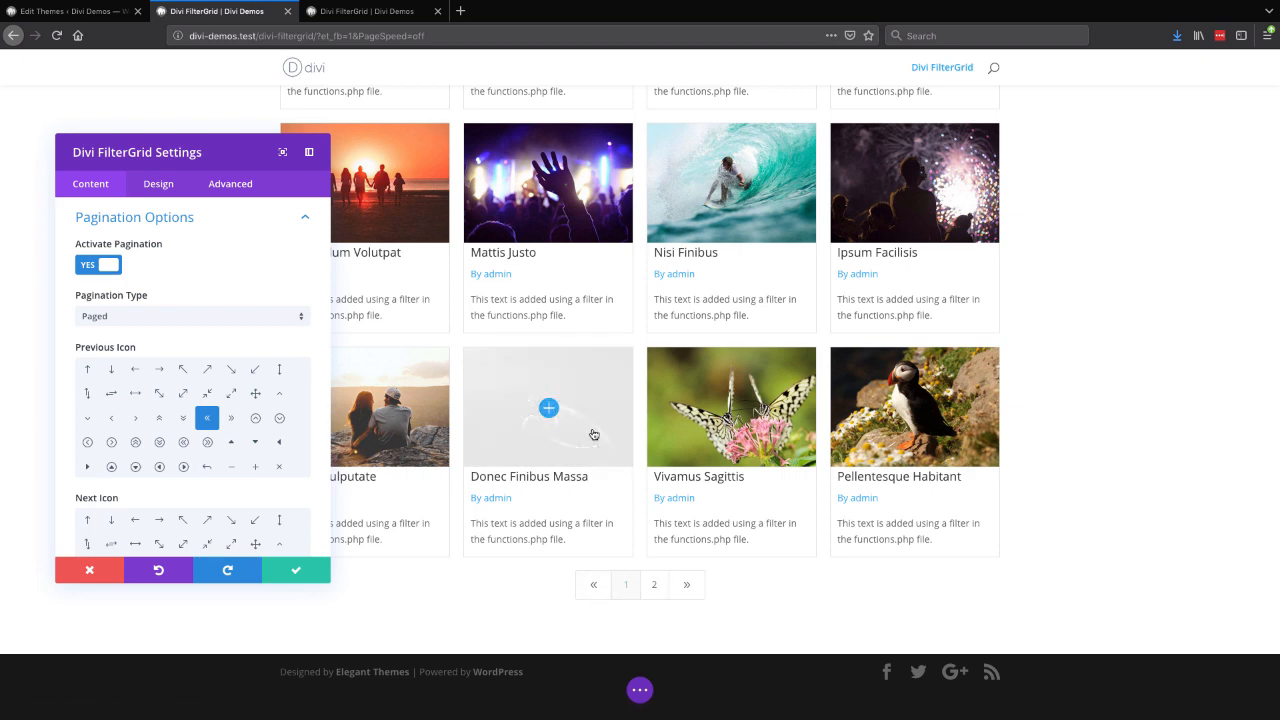
left_click(662, 588)
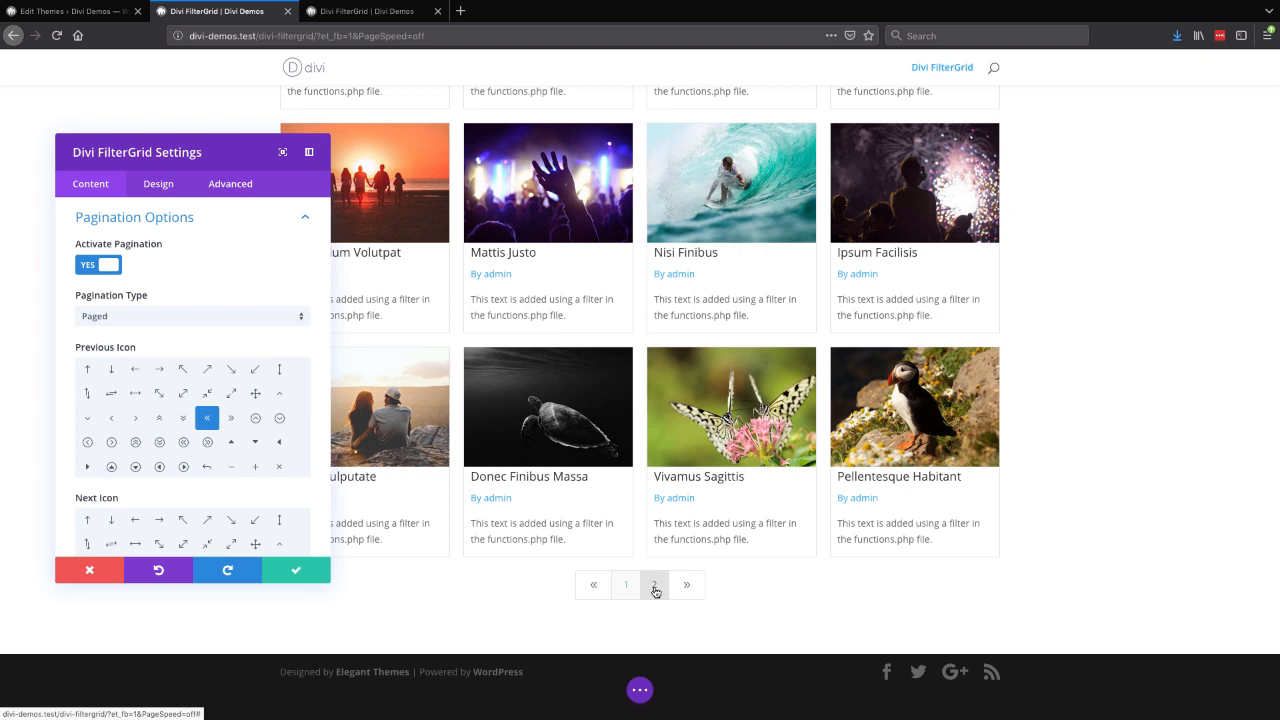
Step: Set the pagination type to Load more button, and change it to Load more on scroll
left_click(231, 318)
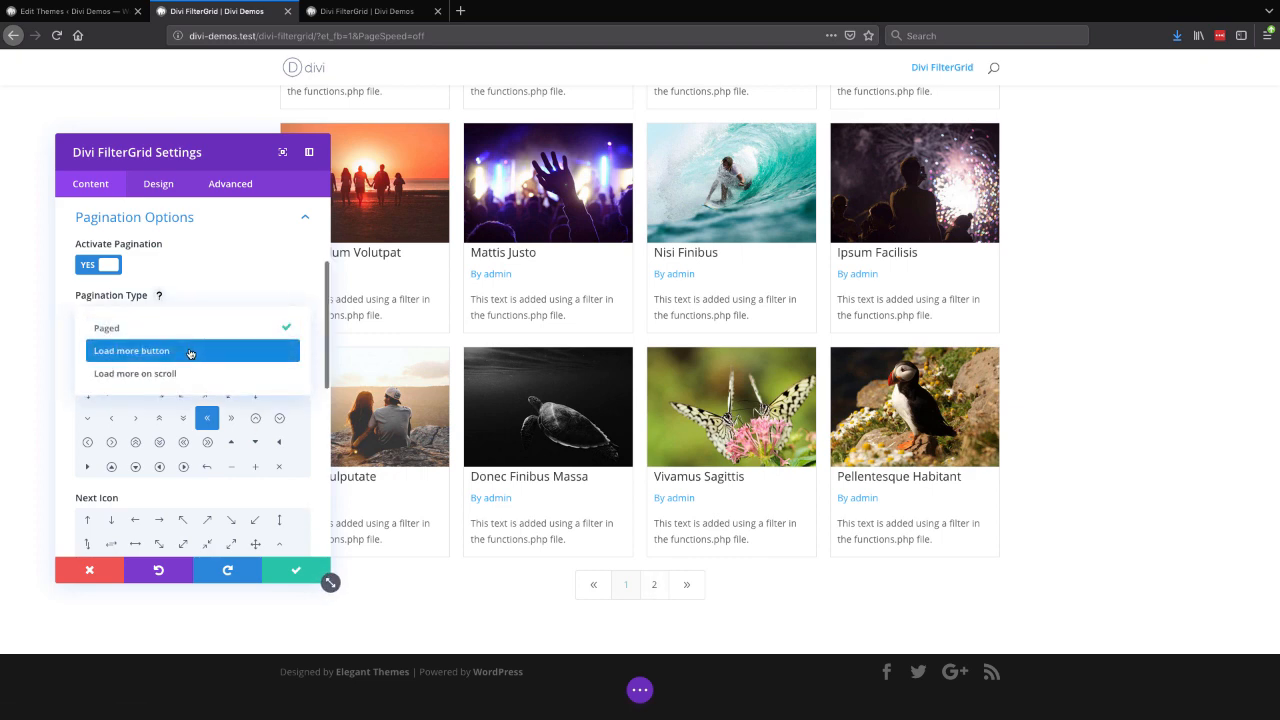
left_click(191, 353)
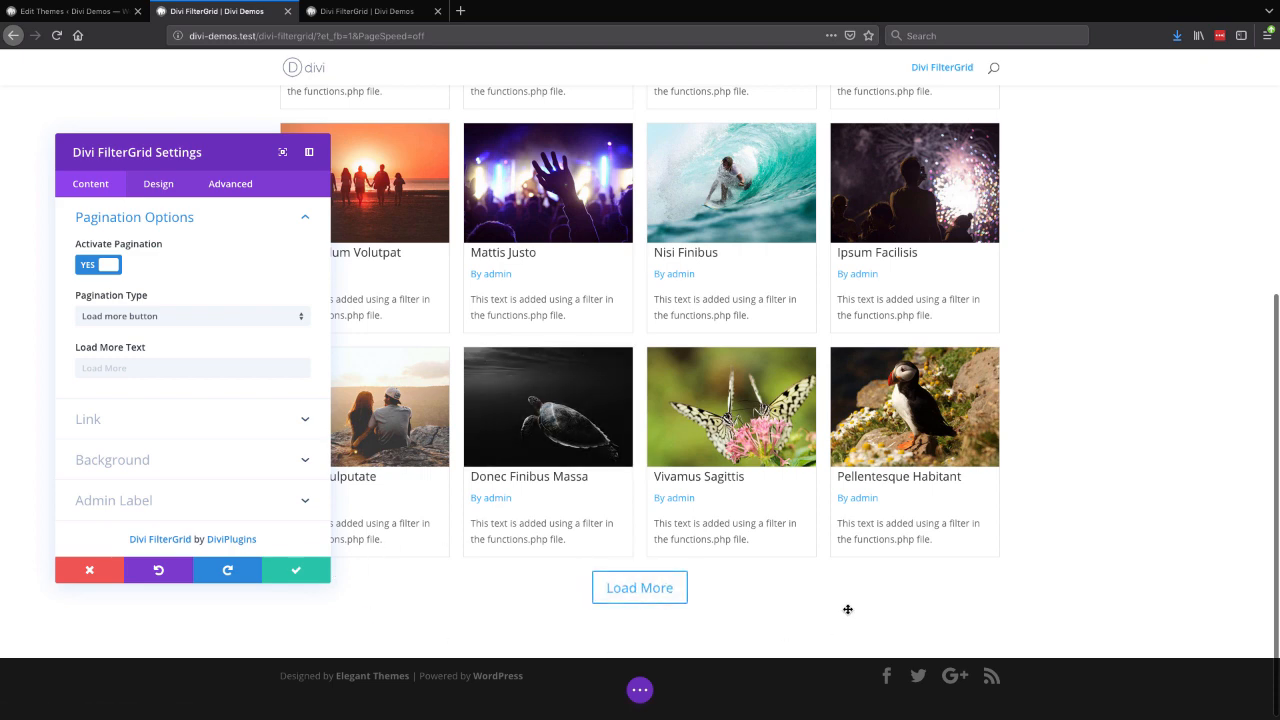
left_click(183, 317)
left_click(149, 378)
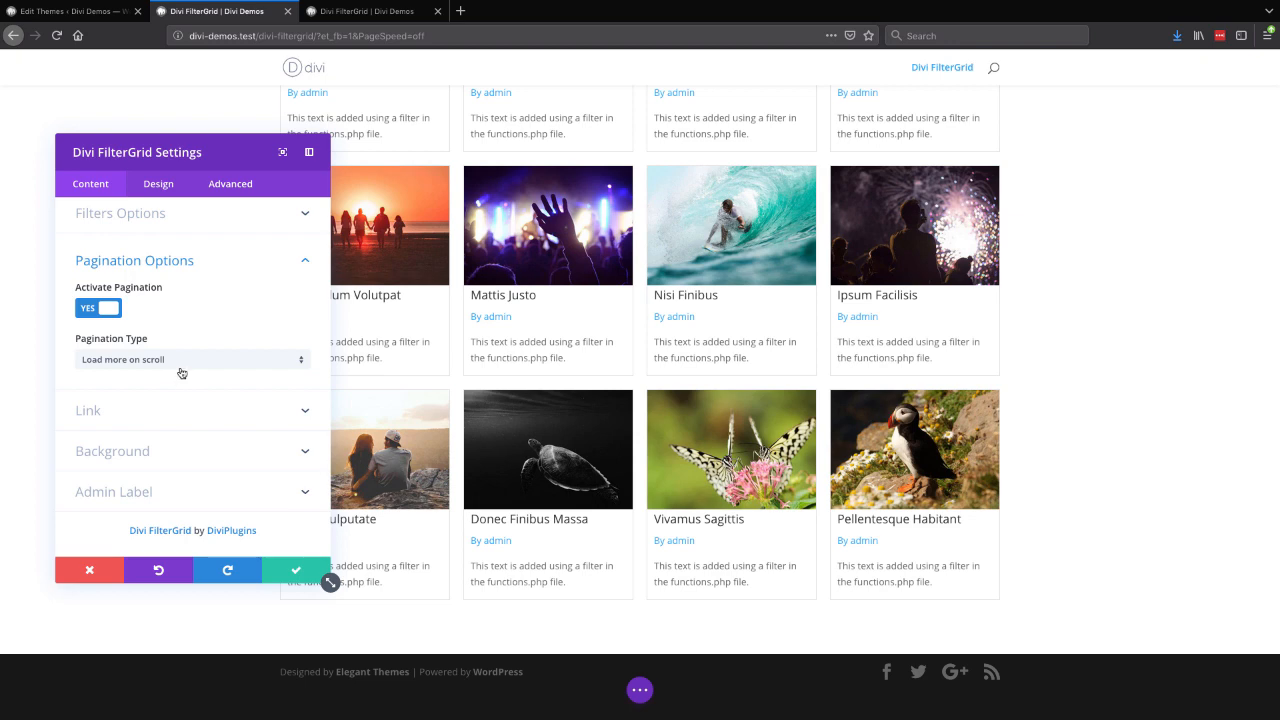
Step: Open the layout options in the module's design settings and view the grid from its category filters down
left_click(159, 185)
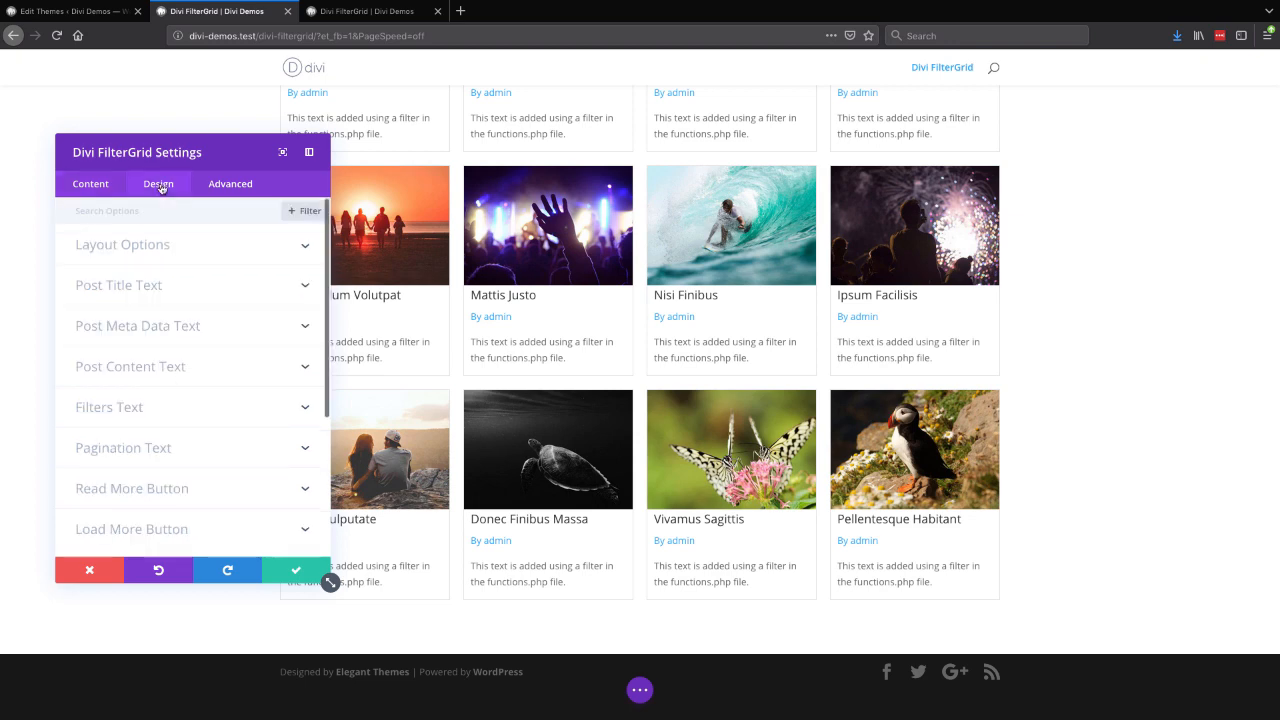
left_click(215, 249)
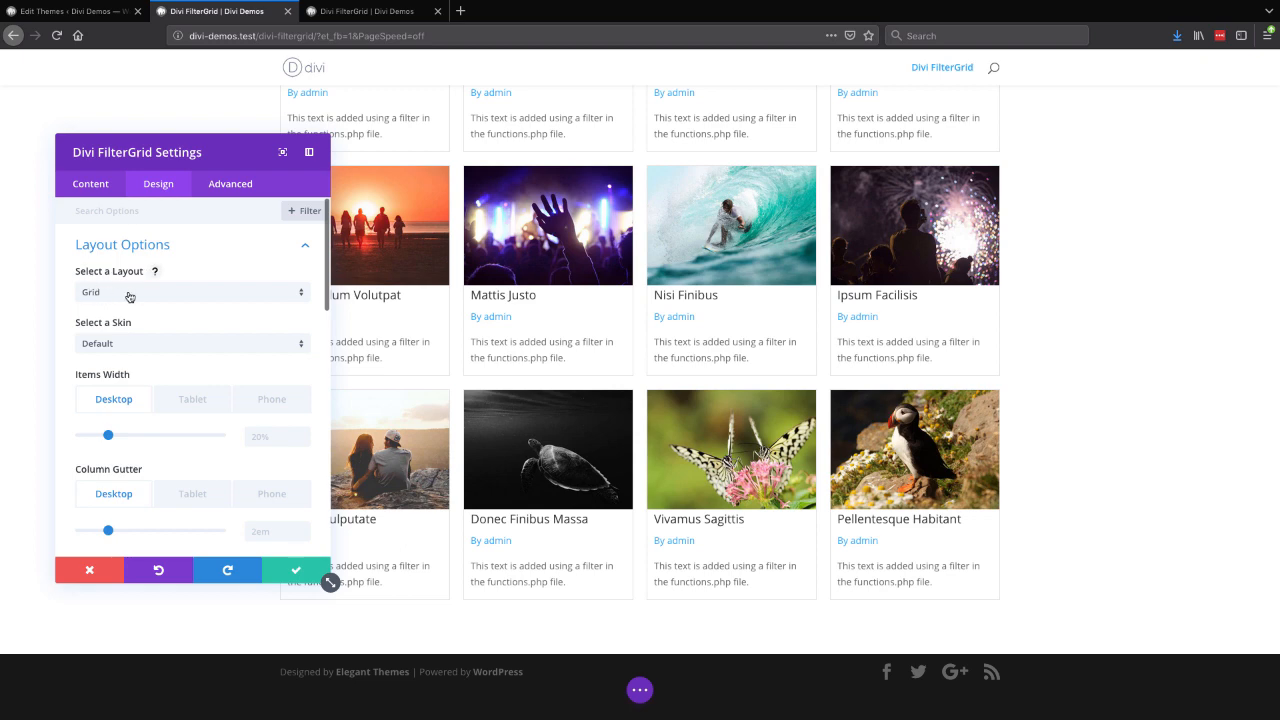
scroll(645, 332, "up", 3)
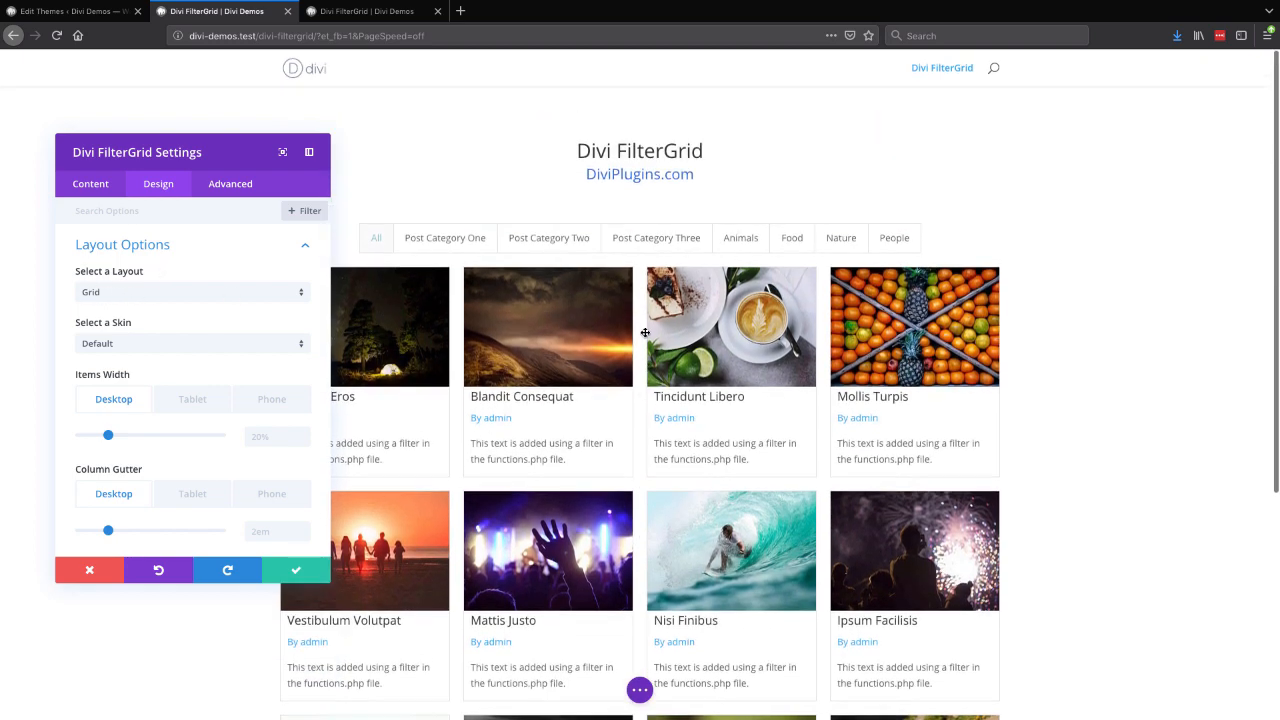
Step: Try the List layout and the Fullwidth layout on the posts, viewing the fullwidth items
left_click(227, 299)
left_click(179, 329)
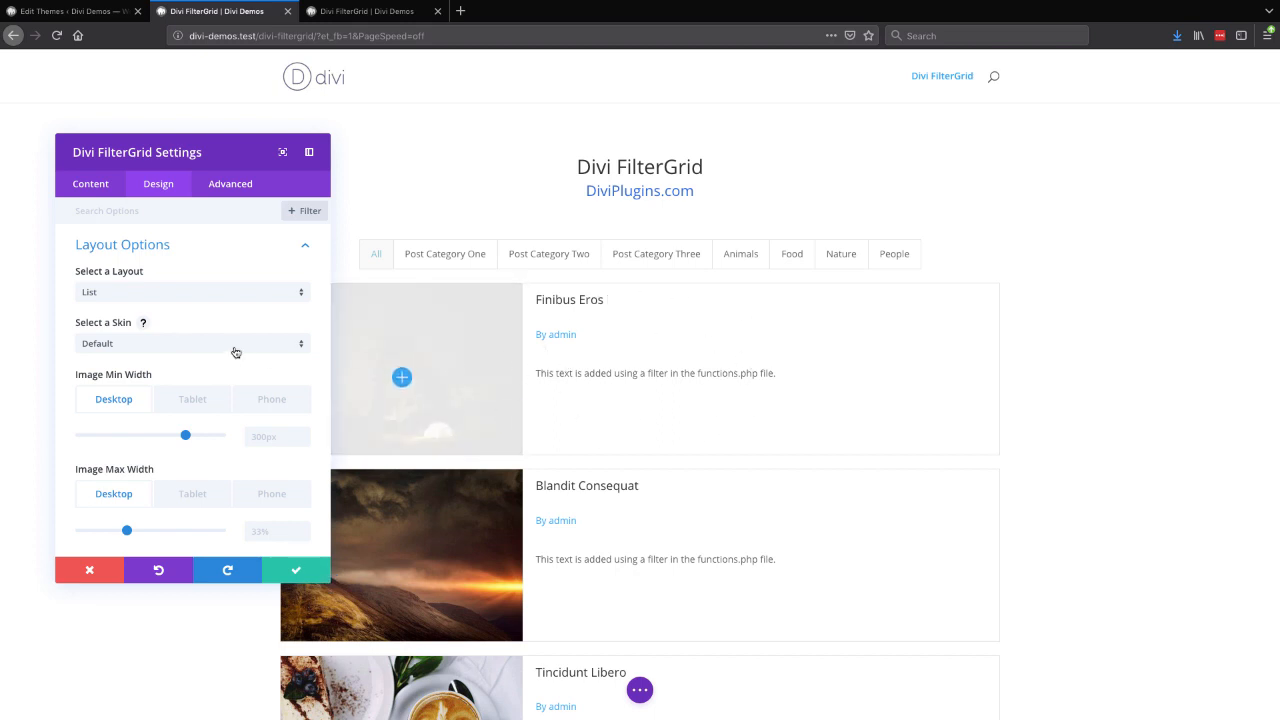
left_click(197, 295)
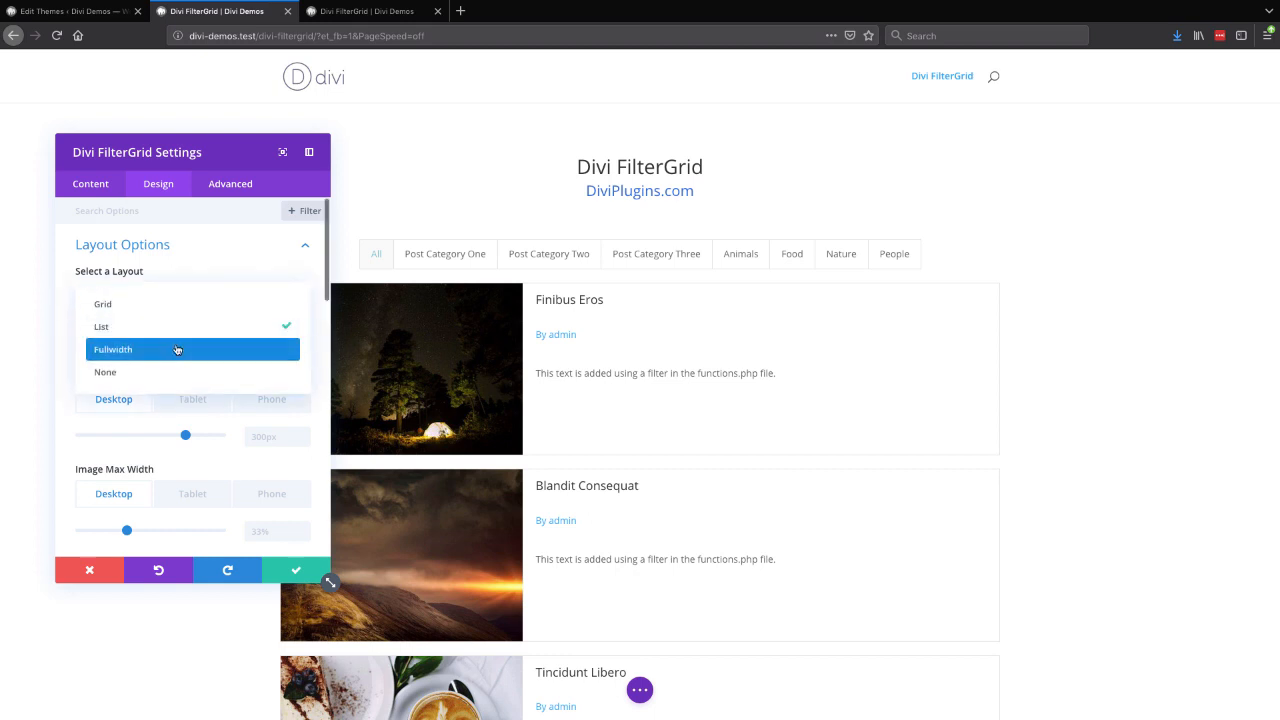
left_click(177, 349)
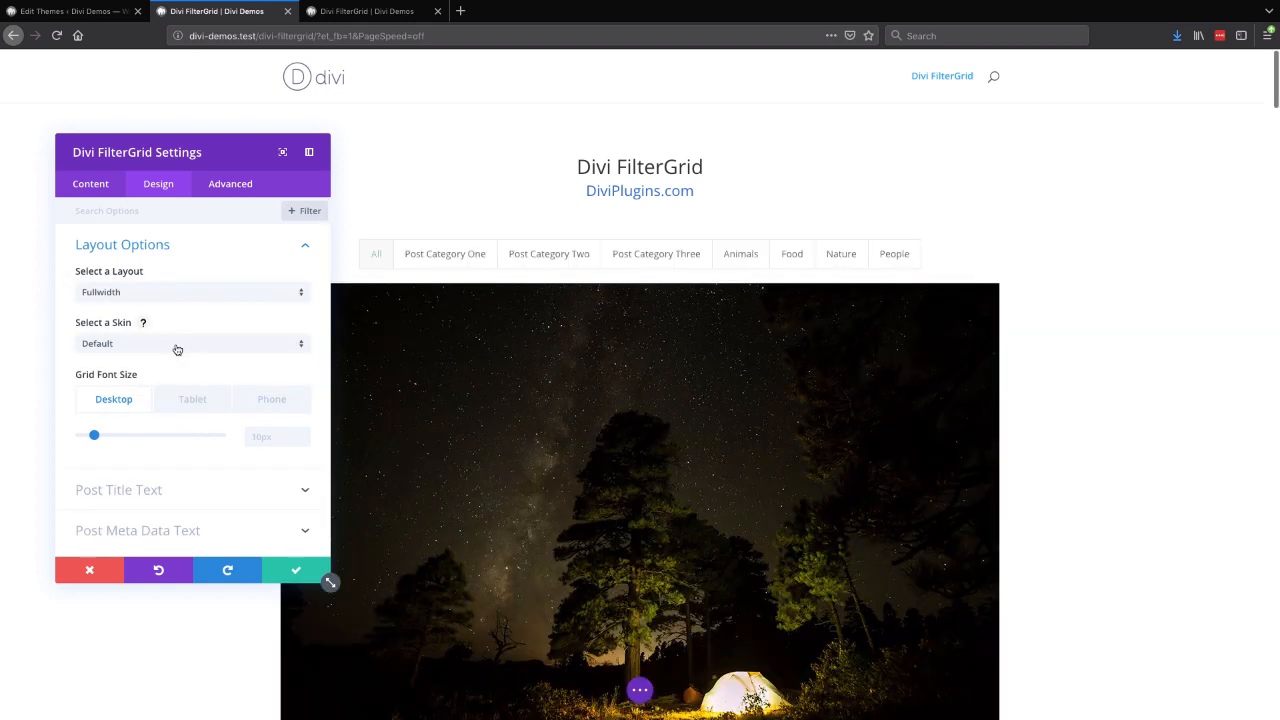
scroll(443, 380, "down", 2)
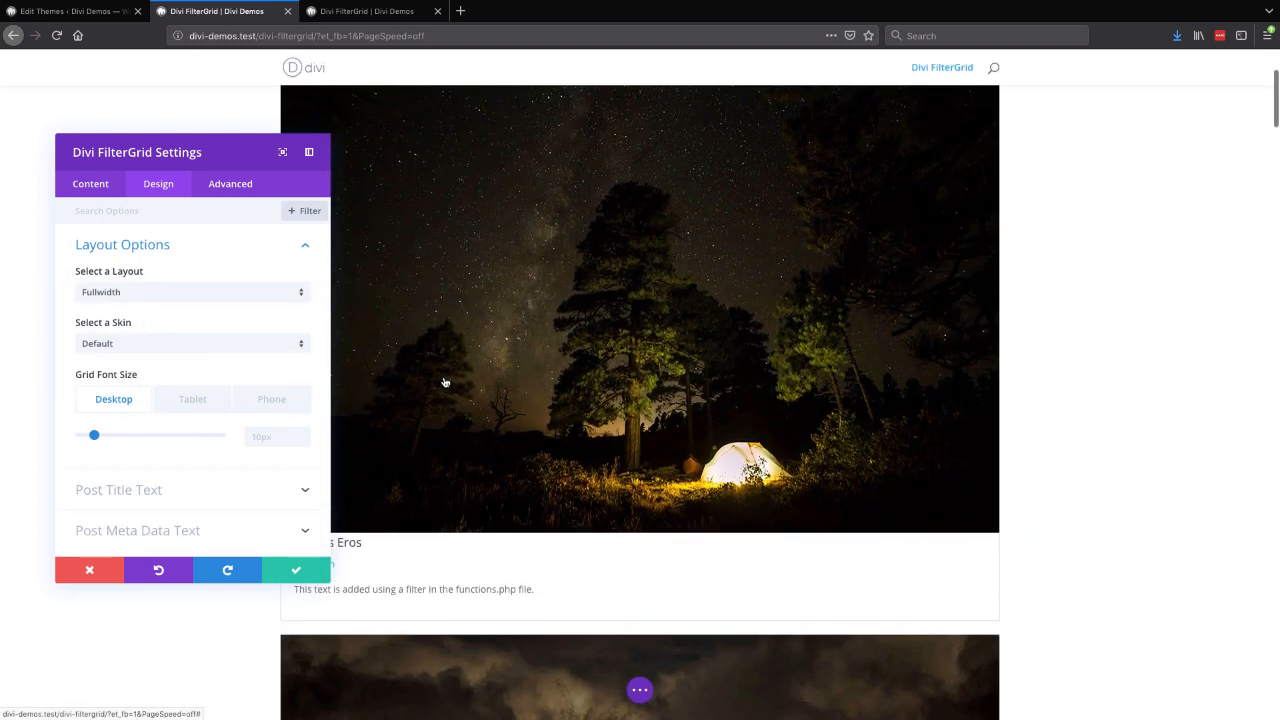
Step: Preview the posts with the layout set to None, and return the layout to Grid
left_click(151, 298)
left_click(133, 373)
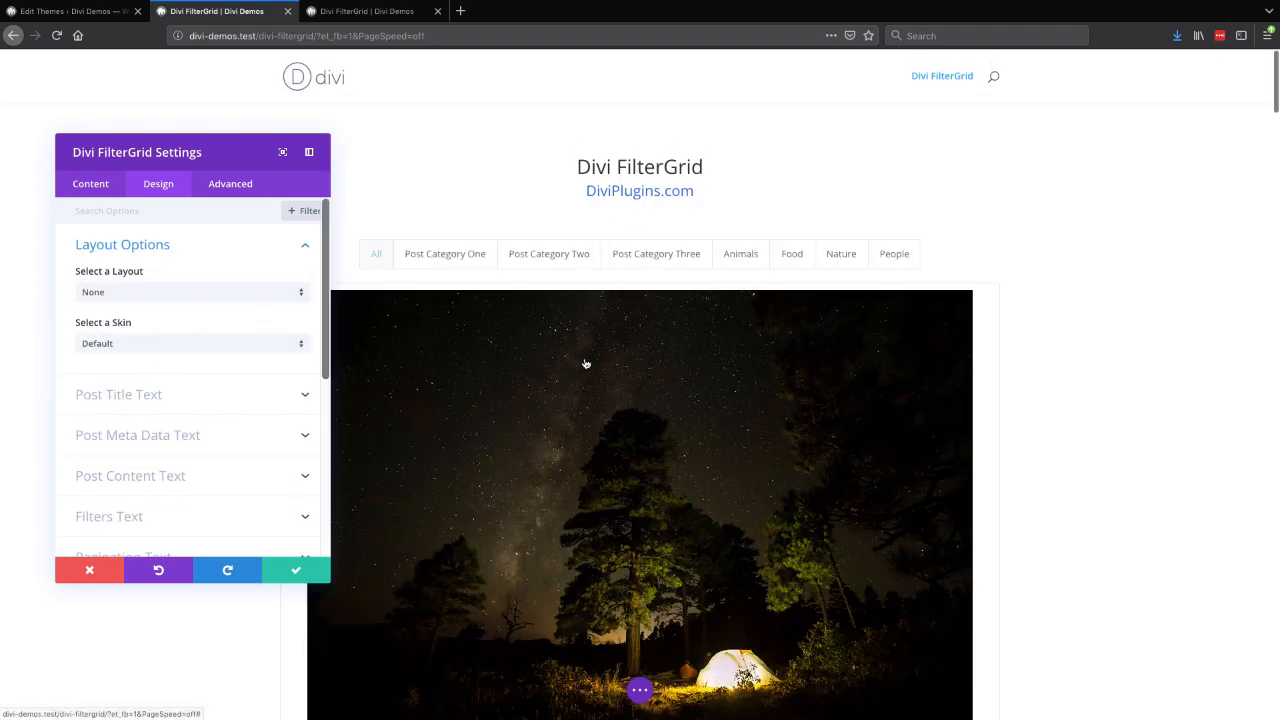
scroll(542, 465, "down", 4)
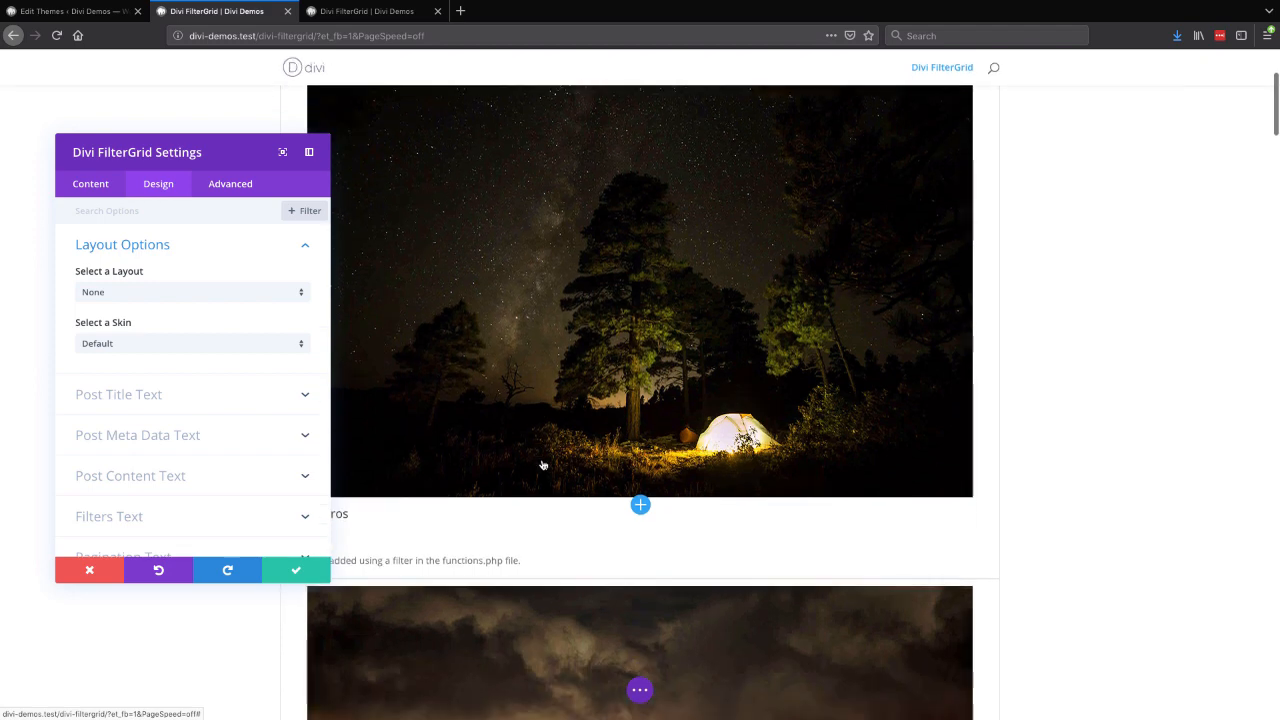
left_click(191, 293)
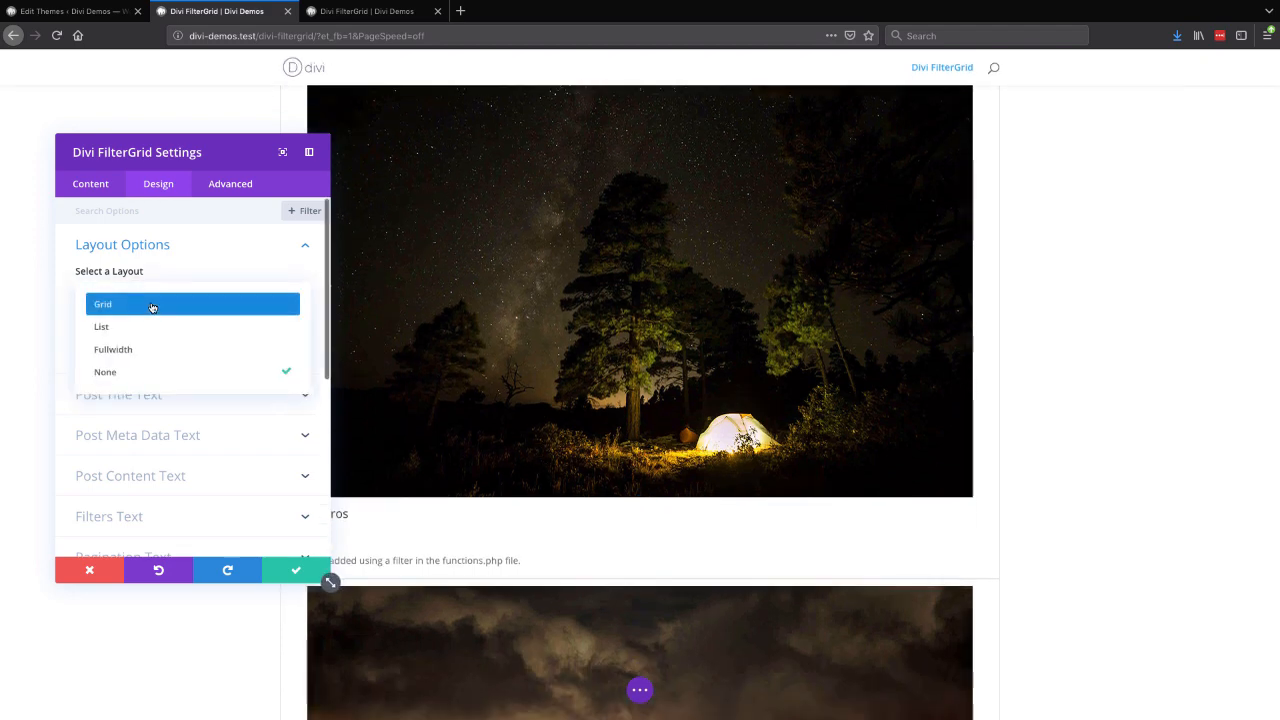
left_click(160, 303)
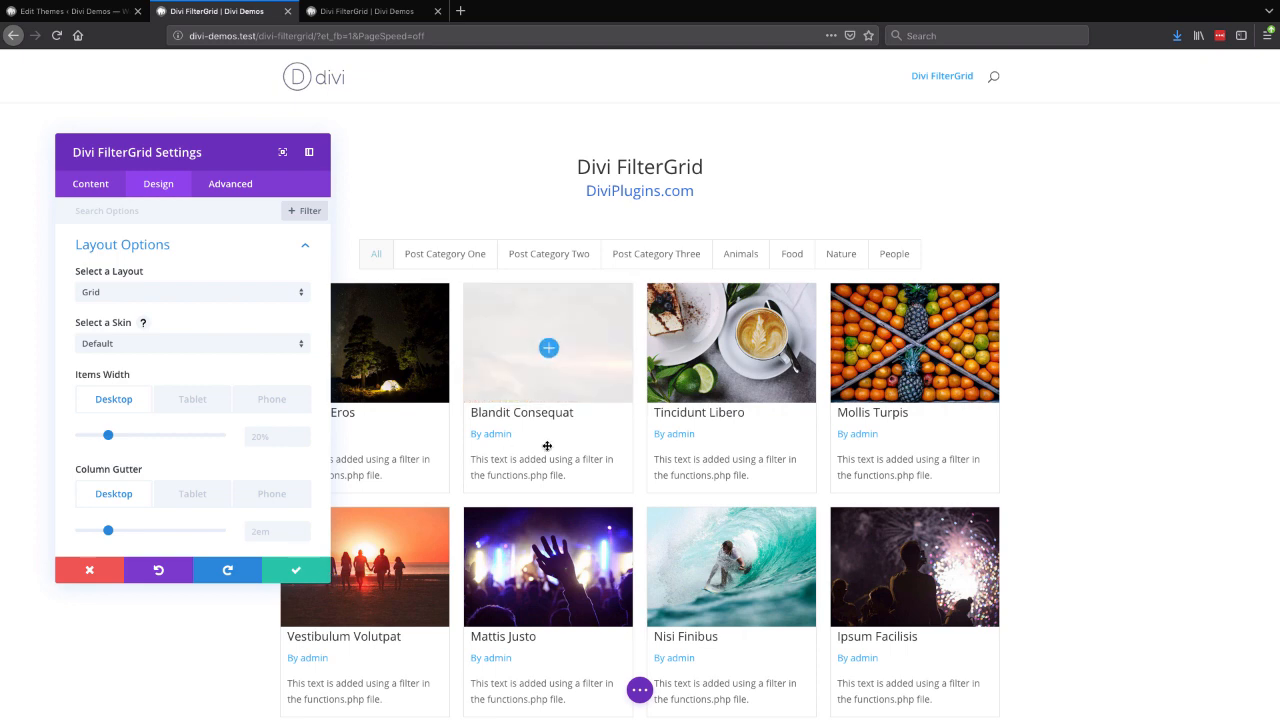
Step: Set the skin to None and move the settings window aside to inspect the unstyled category filters and posts
left_click(196, 343)
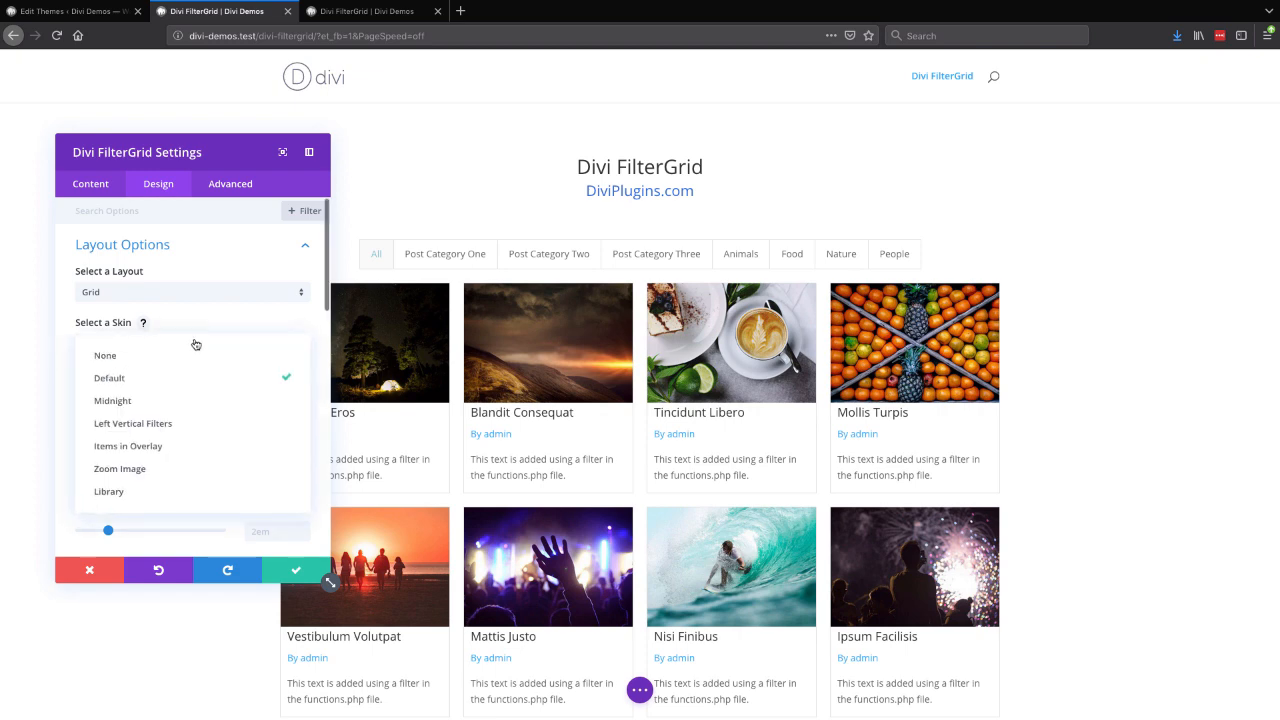
left_click(181, 359)
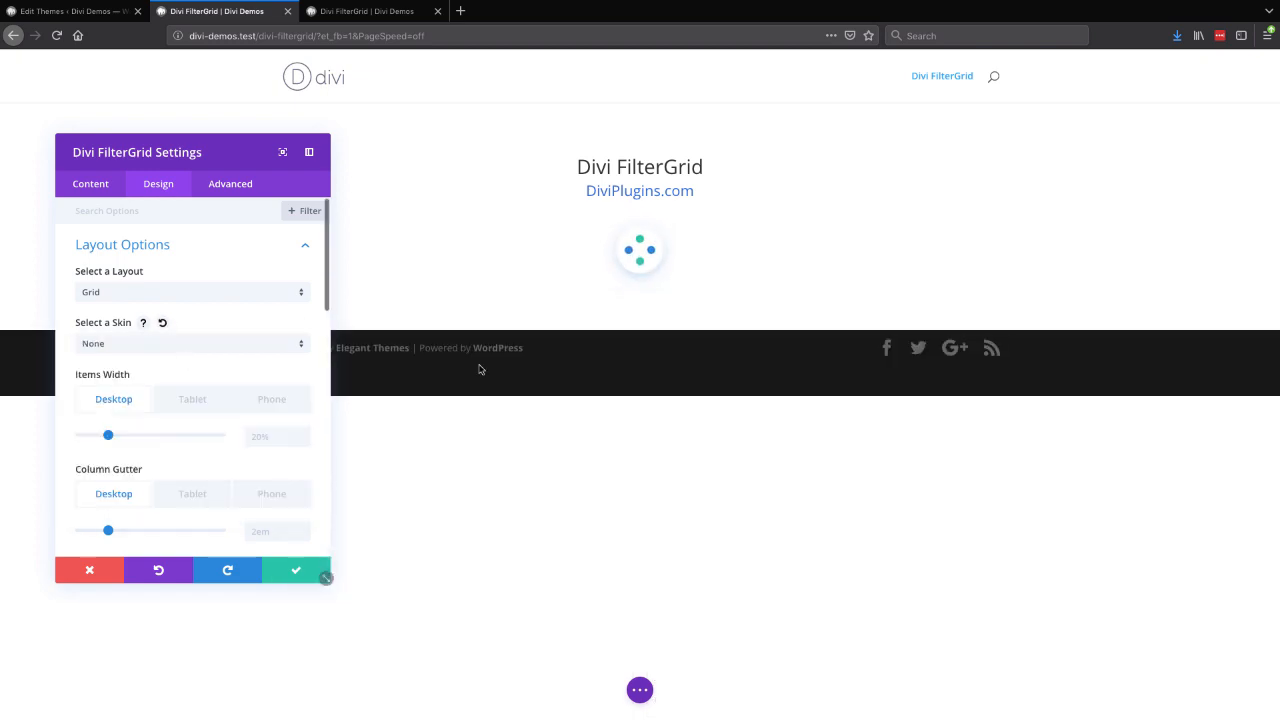
scroll(560, 375, "down", 2)
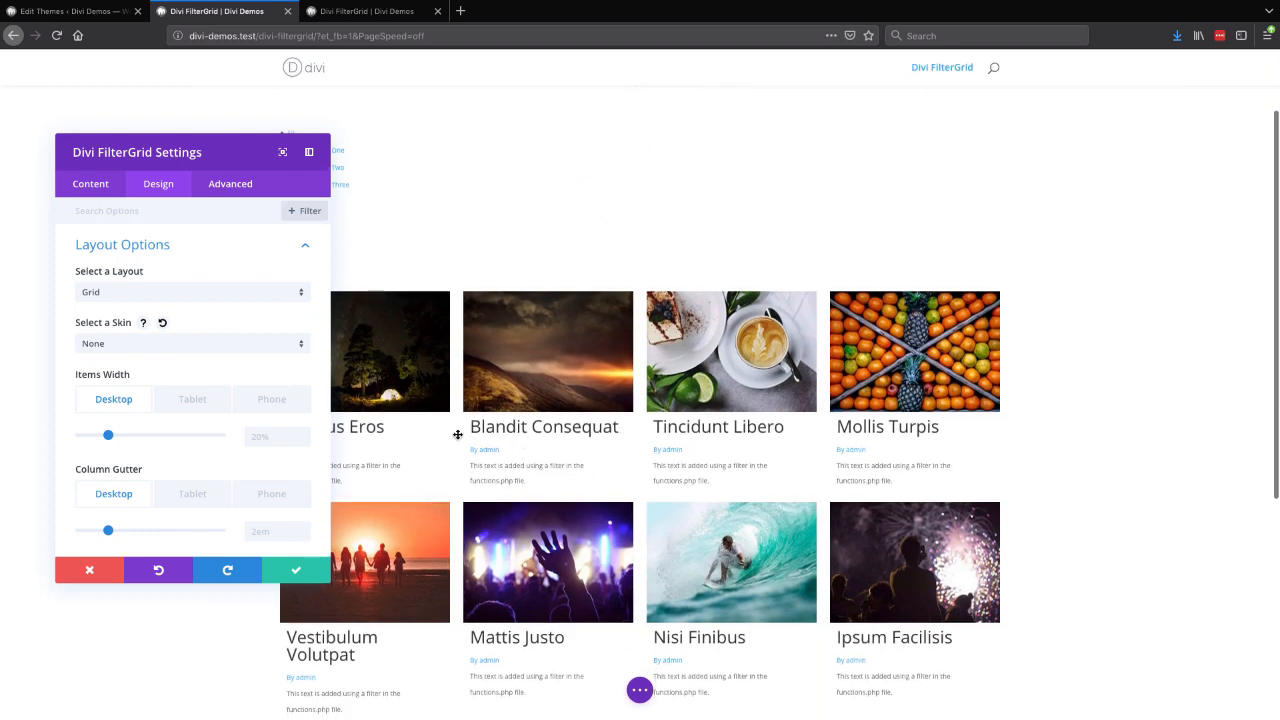
left_click_drag(282, 148, 821, 184)
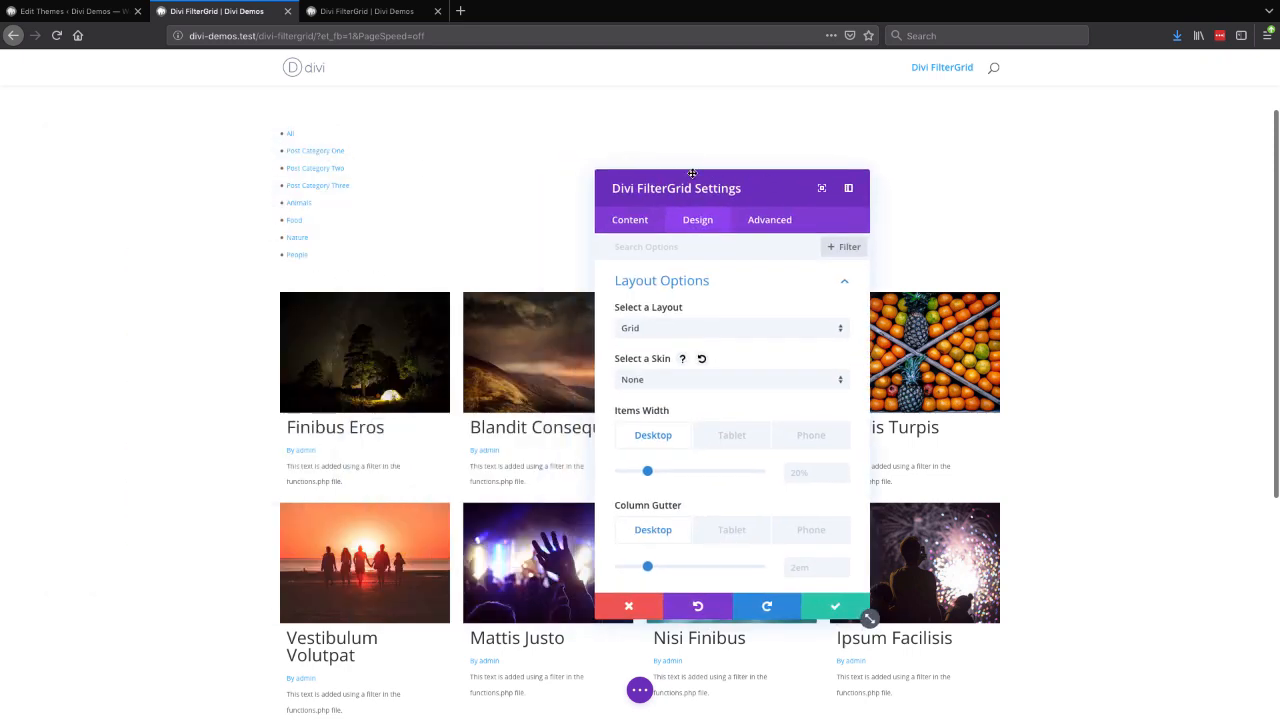
left_click_drag(692, 173, 156, 156)
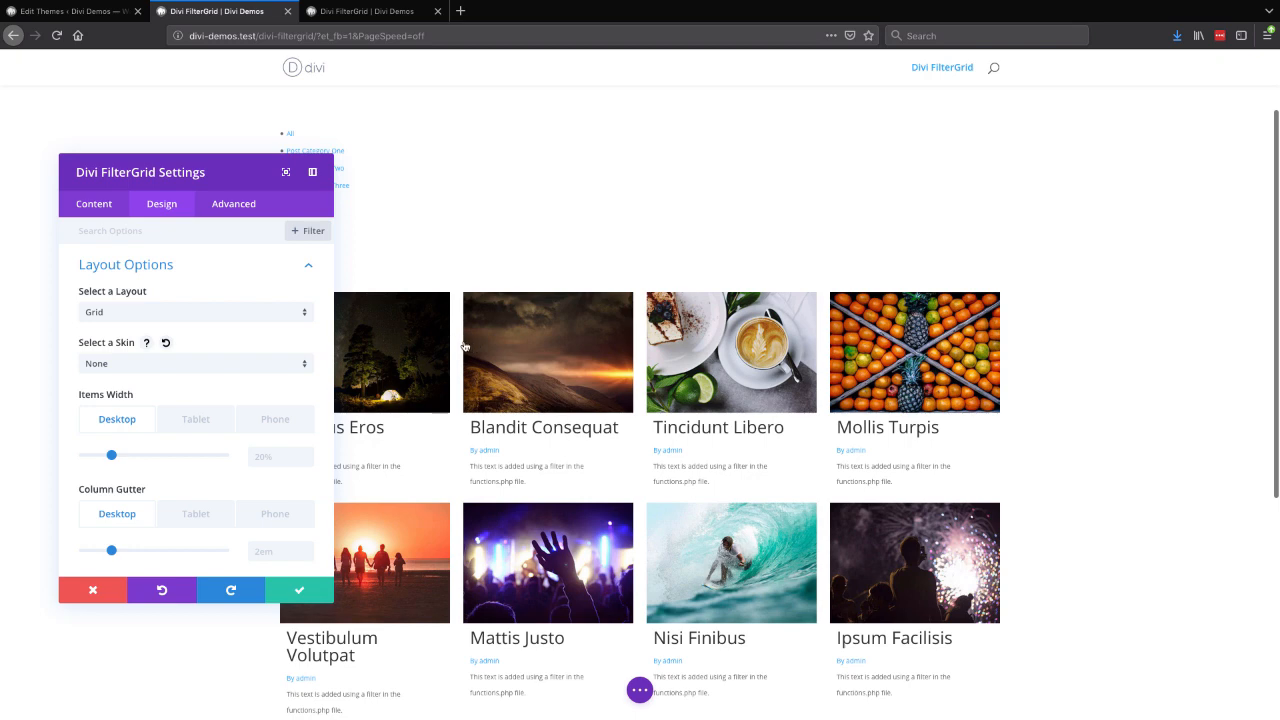
Step: Return the skin to Default, and switch it to Midnight
left_click(201, 369)
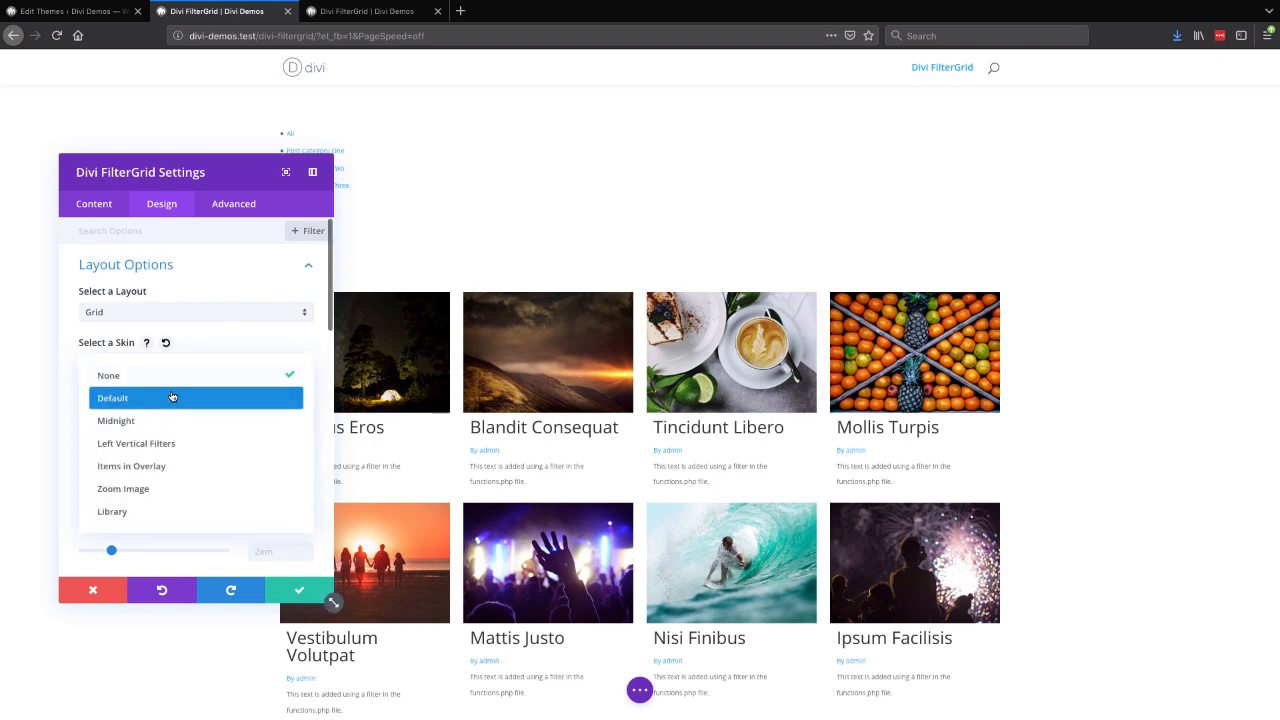
left_click(172, 397)
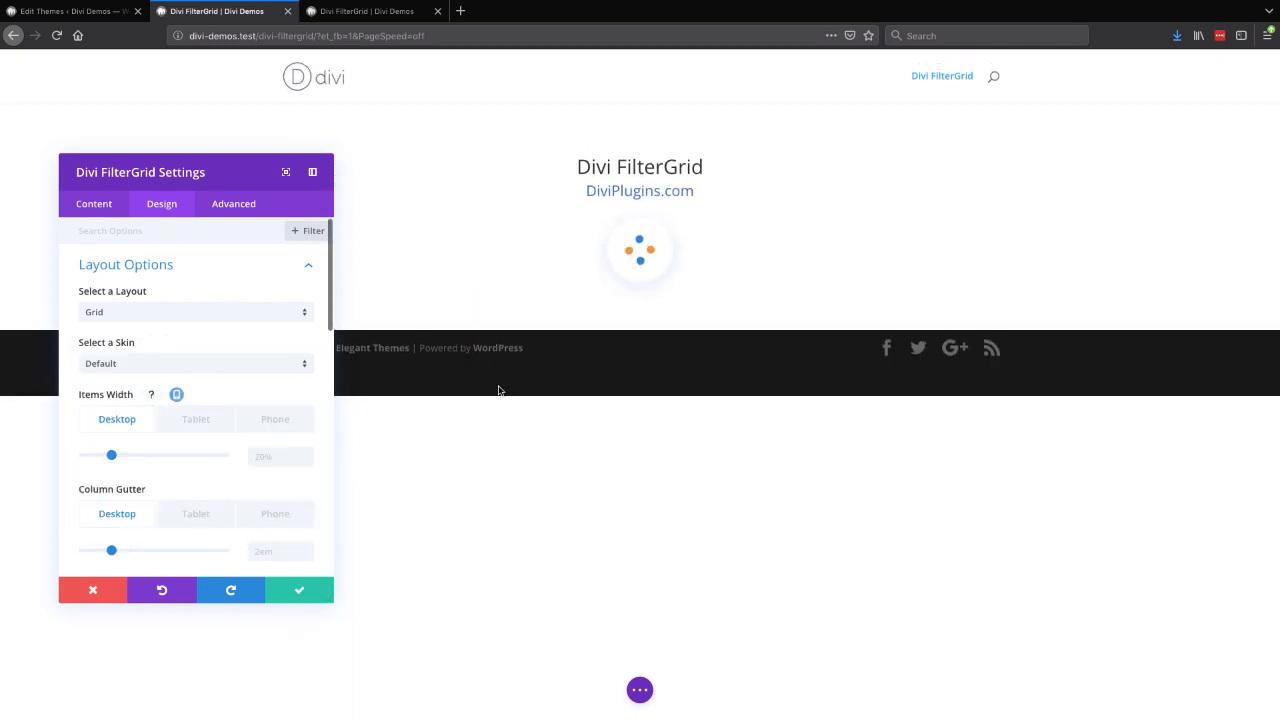
left_click(161, 366)
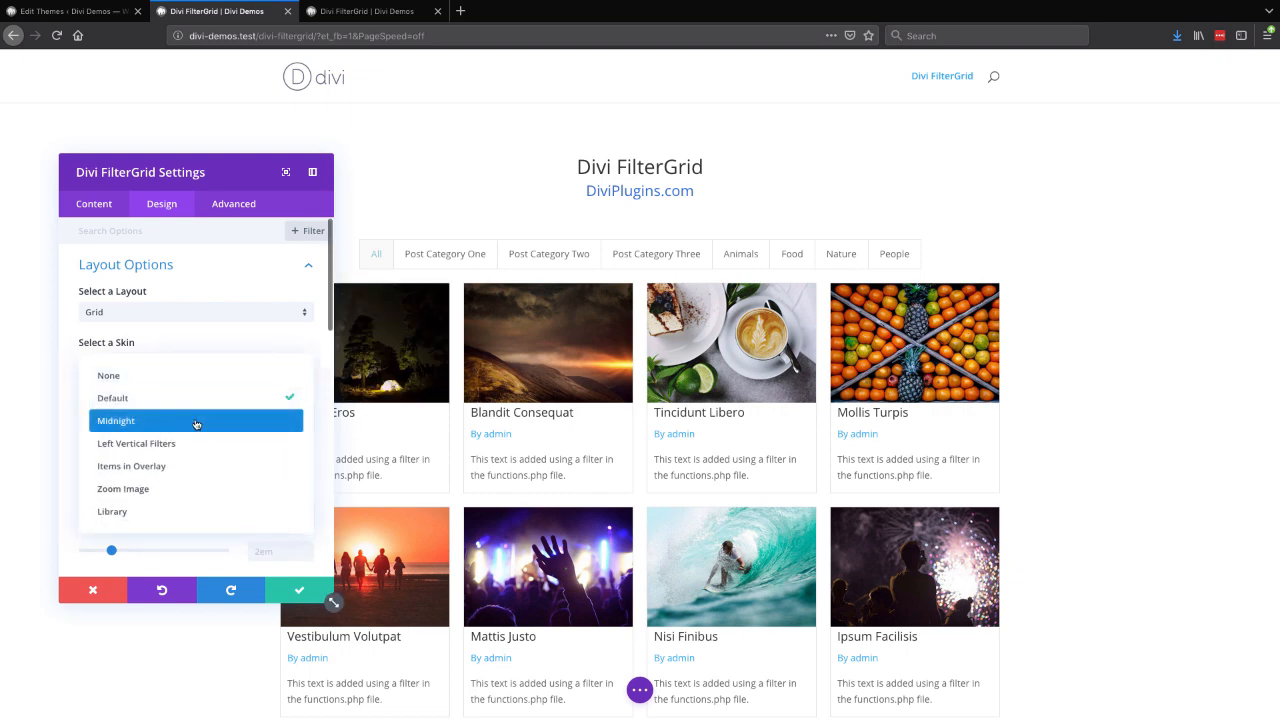
left_click(196, 421)
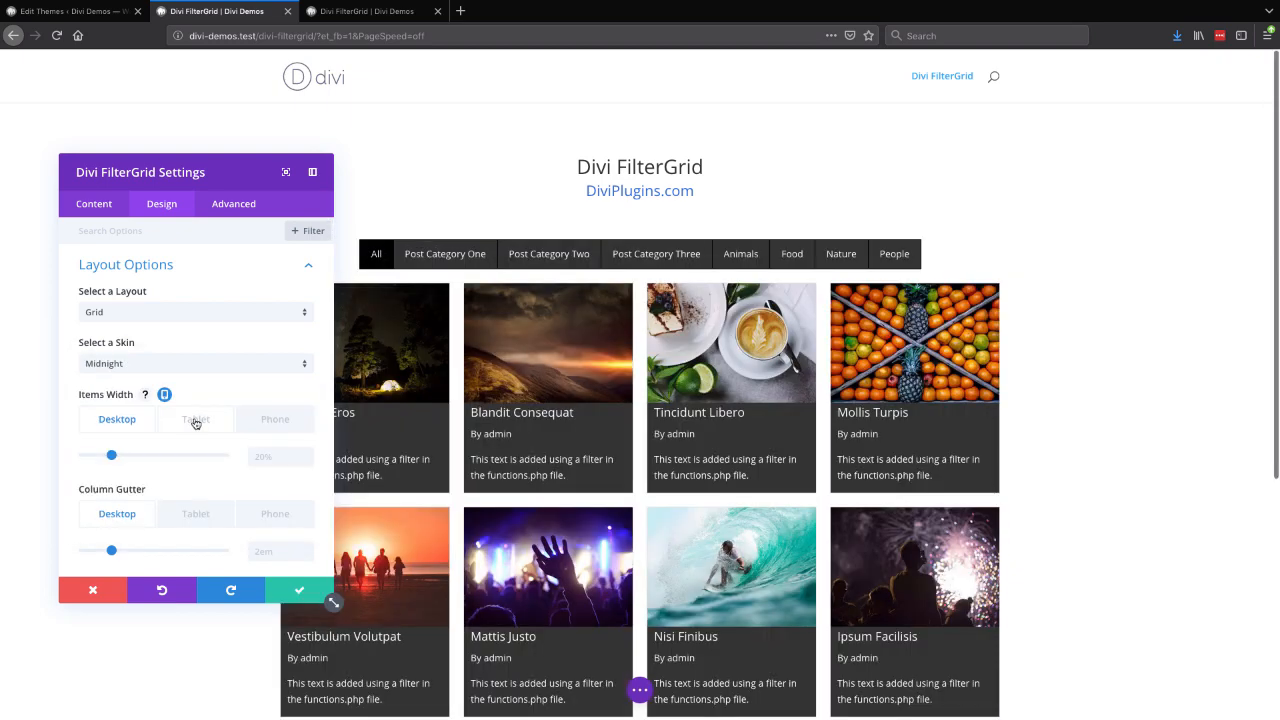
Step: Set the skin to Left Vertical Filters and move the settings window aside to check the filter column
left_click(194, 364)
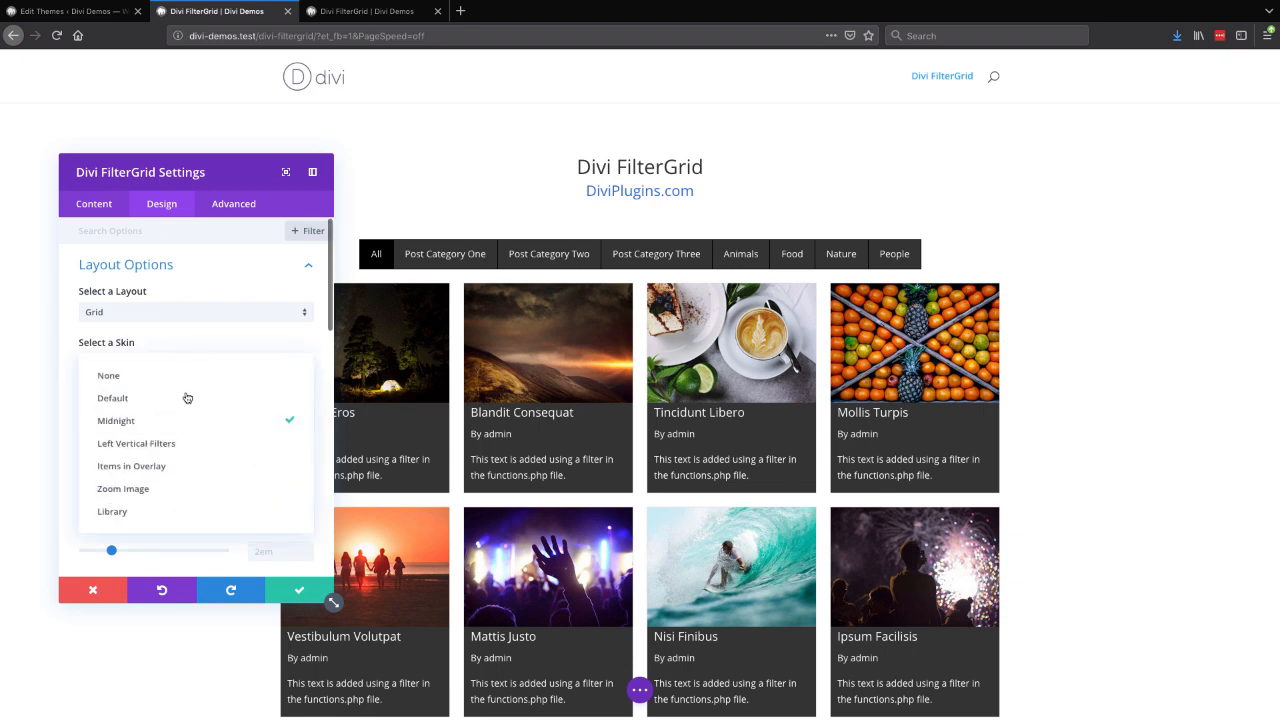
left_click(154, 446)
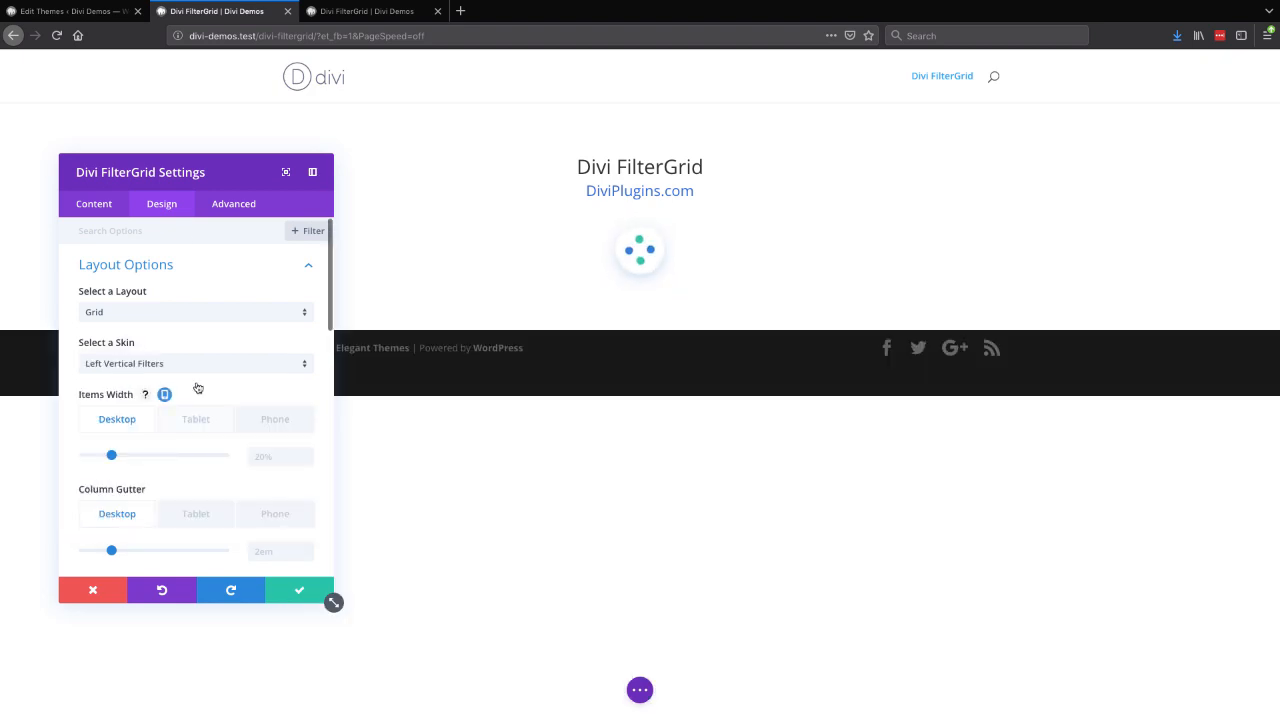
left_click_drag(121, 164, 761, 176)
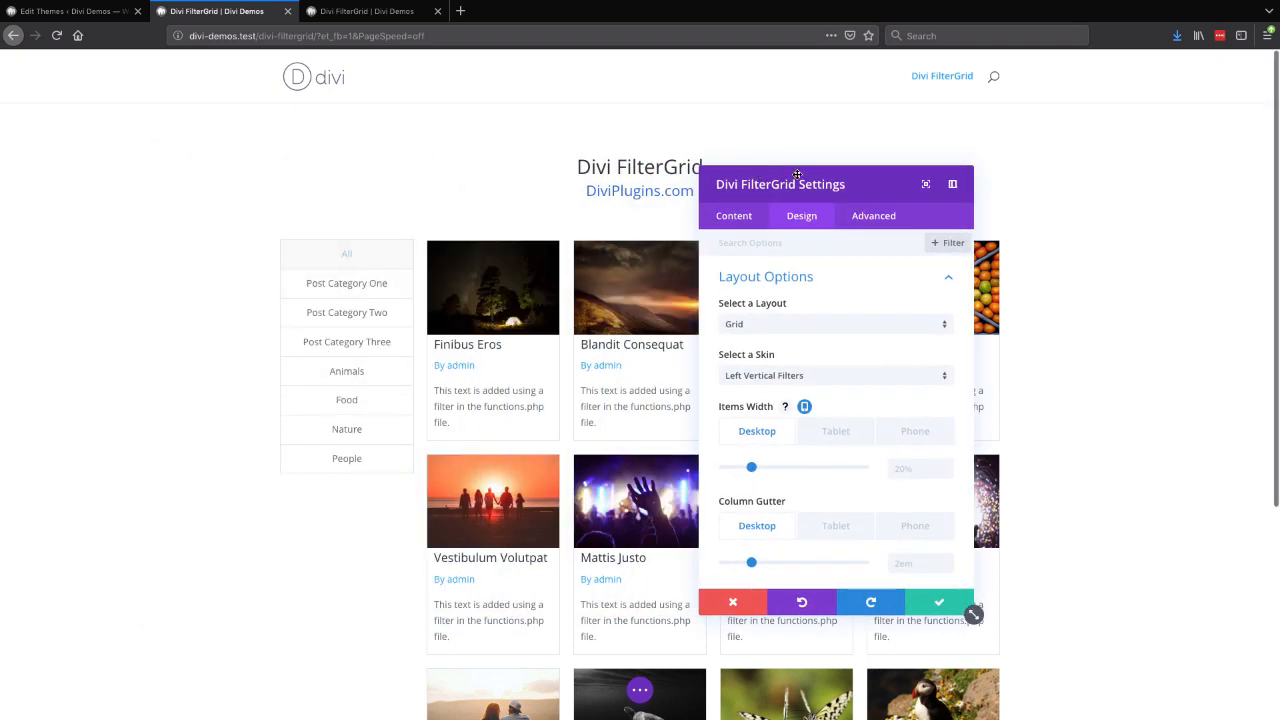
left_click_drag(797, 175, 190, 168)
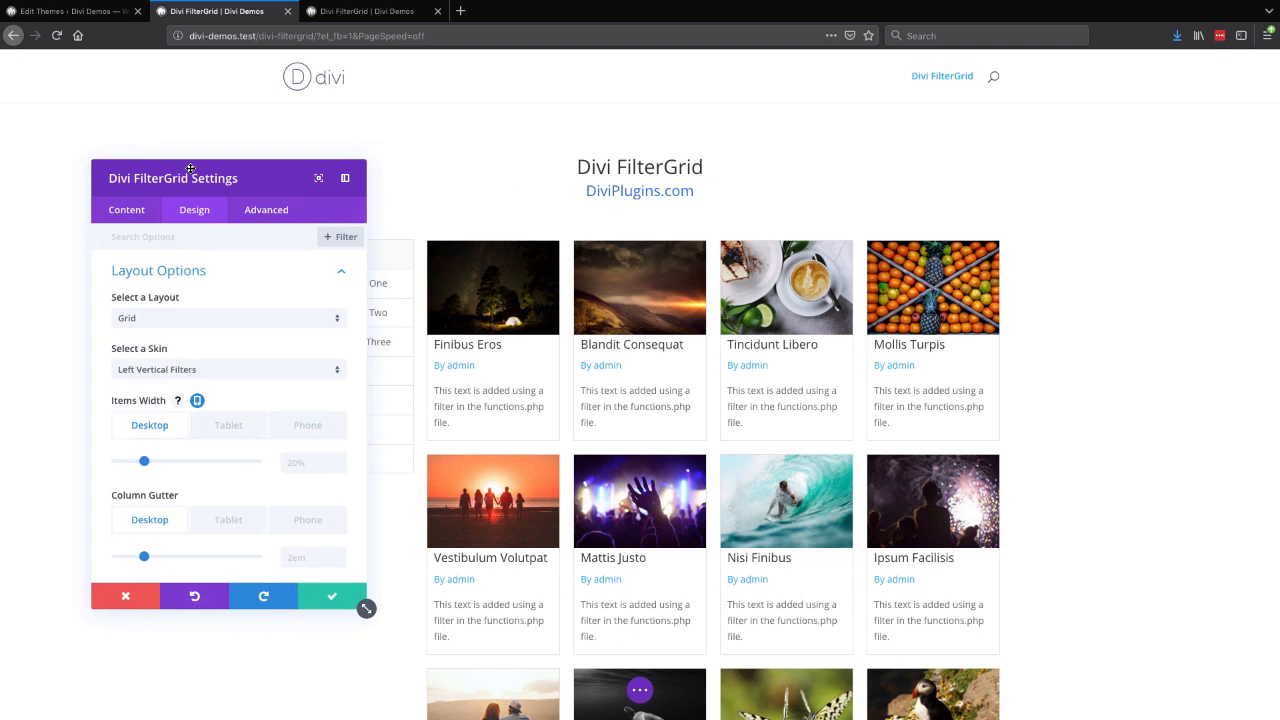
Step: Review the available skins without changing the selection, and set the desktop items width to 21%
left_click(202, 372)
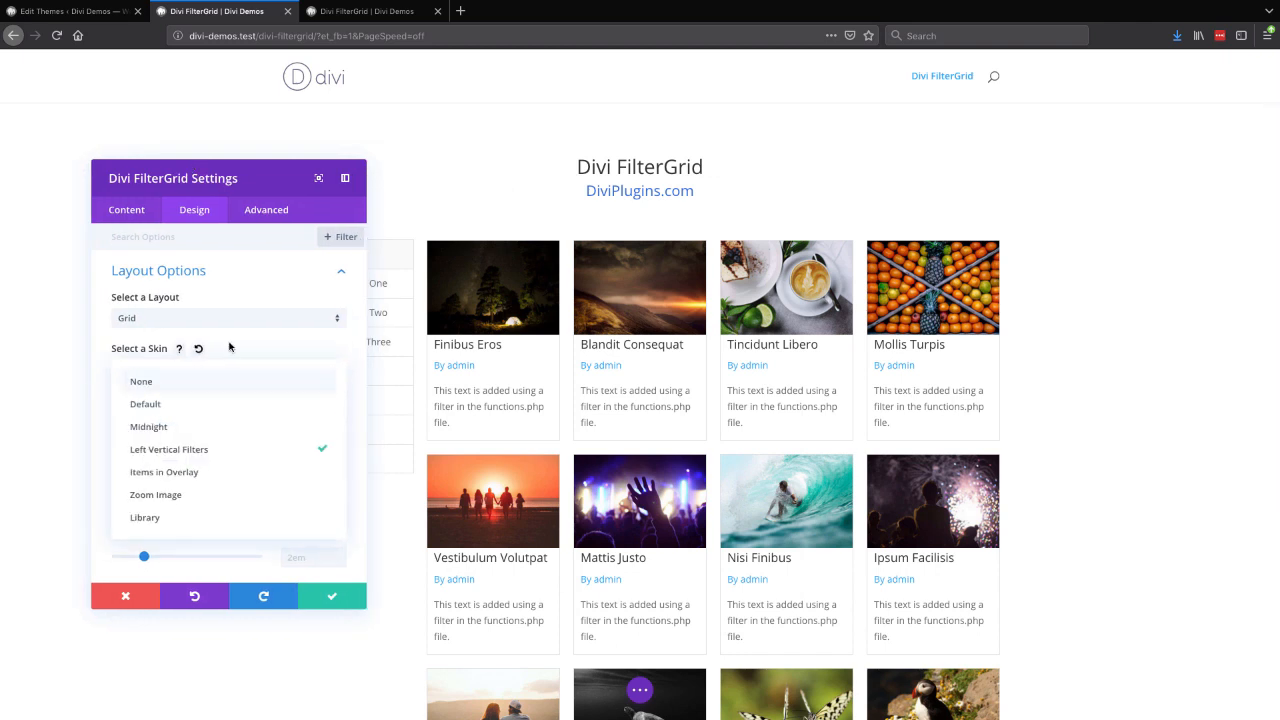
left_click(190, 349)
scroll(205, 480, "down", 1)
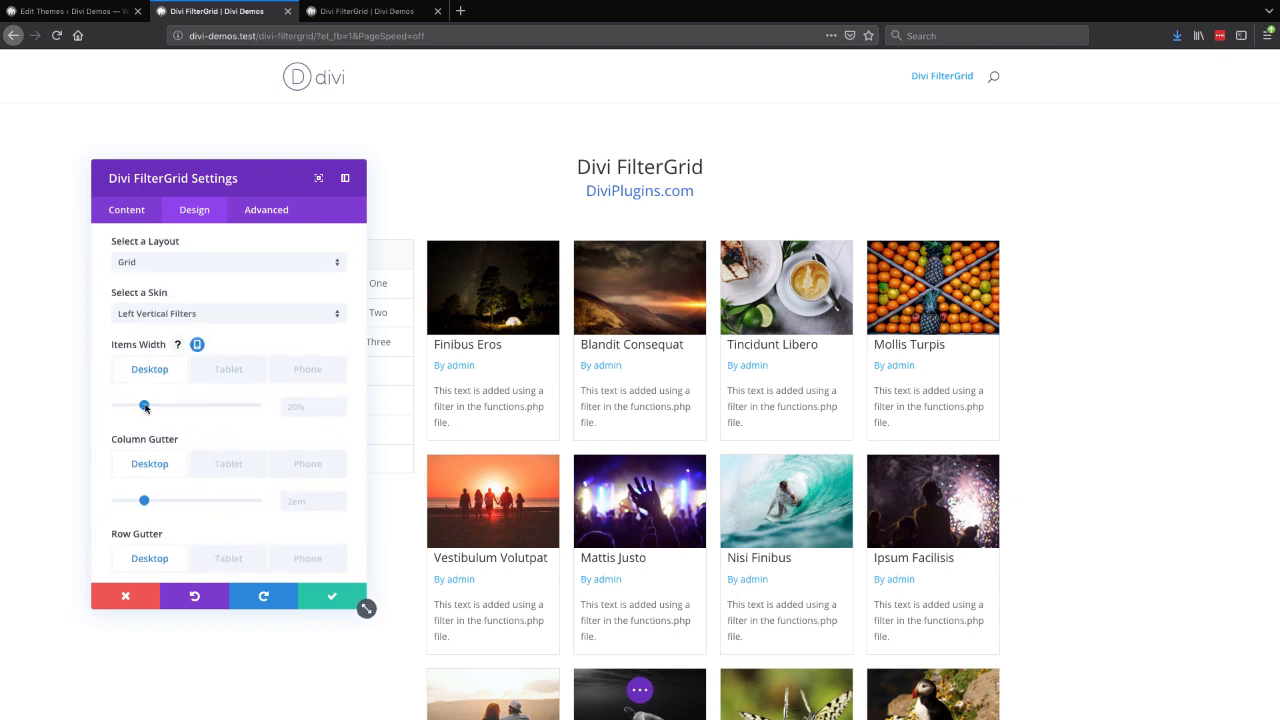
left_click_drag(145, 406, 146, 407)
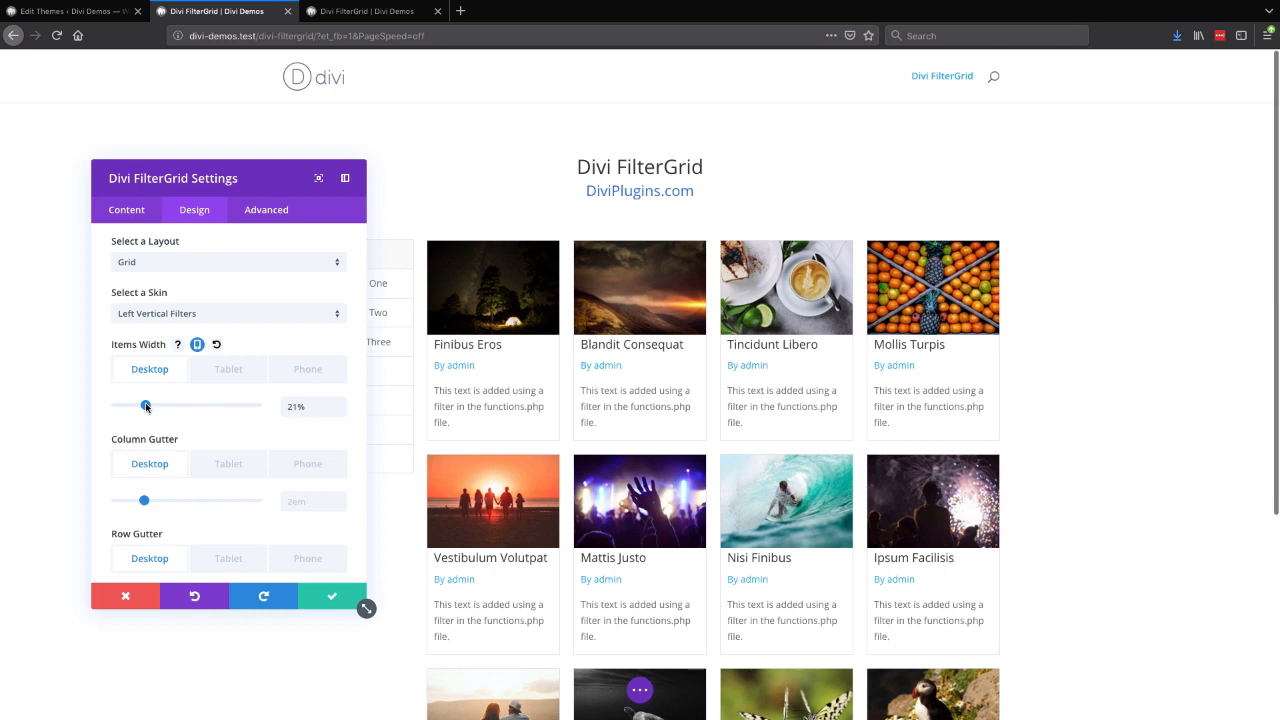
Step: Set the skin back to Default and move the settings window clear of the grid
left_click(201, 316)
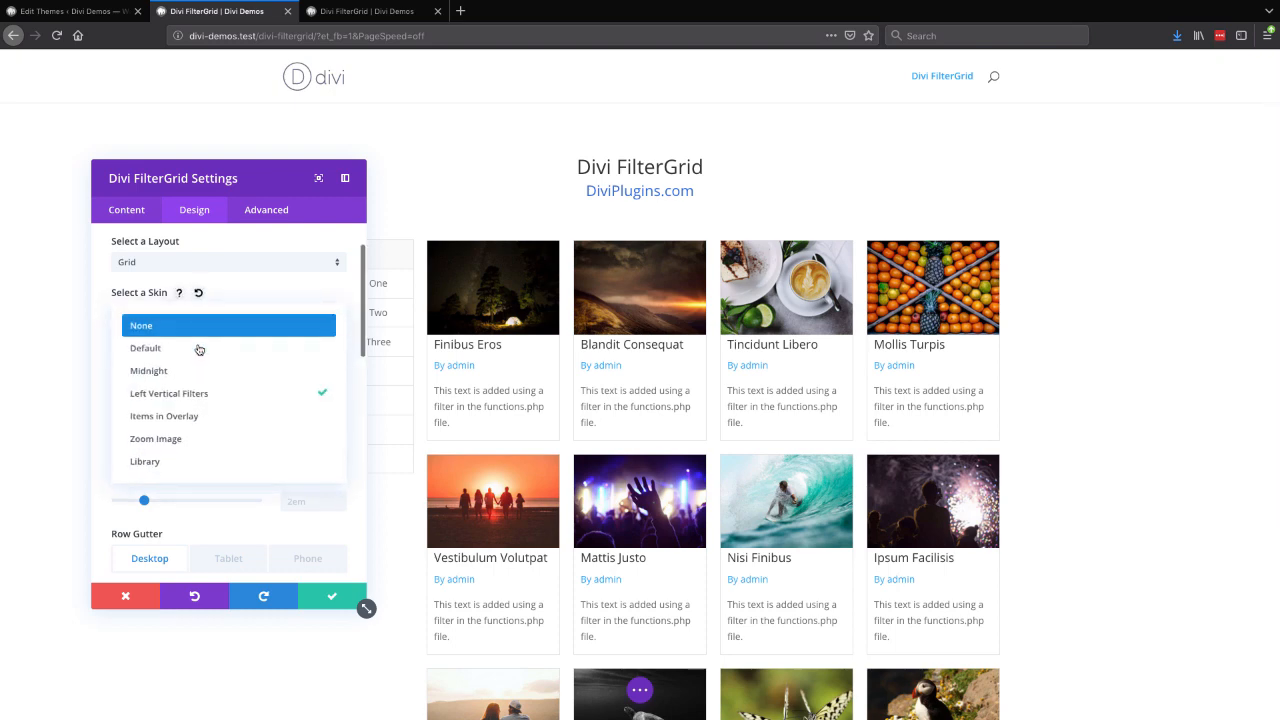
left_click(199, 348)
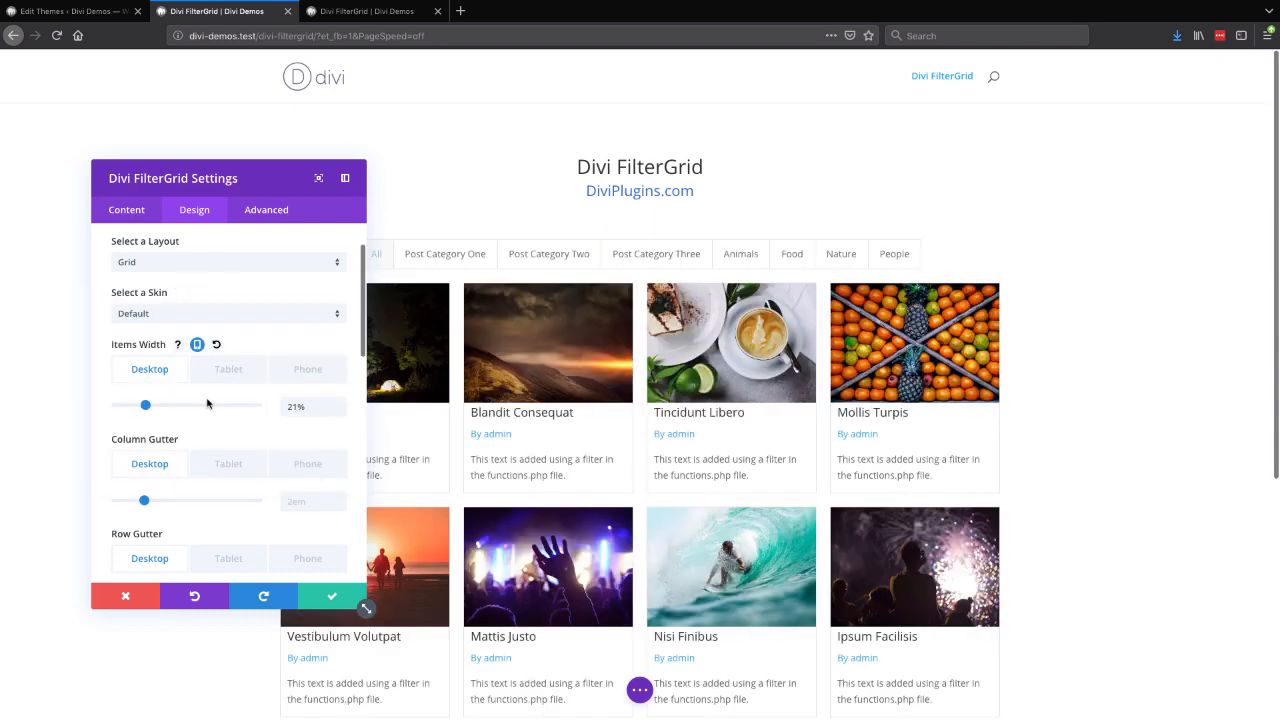
left_click_drag(229, 171, 152, 150)
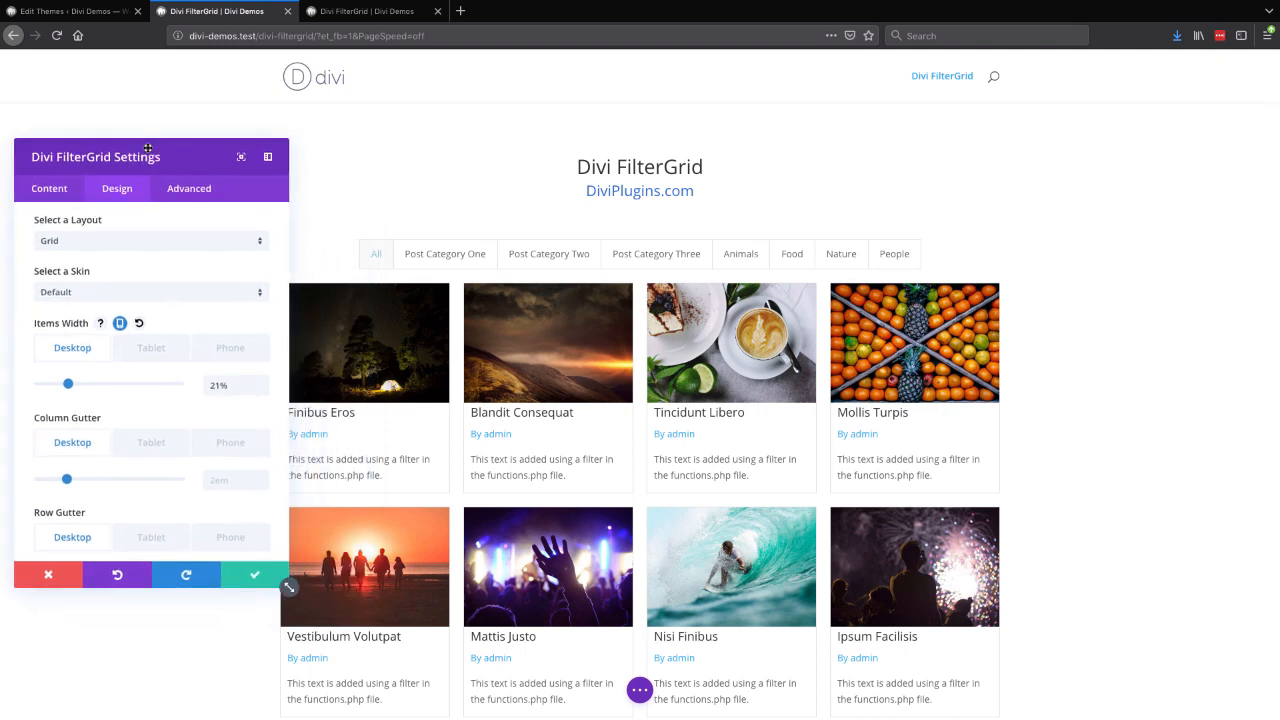
Step: Reset the desktop items width to its default value
left_click_drag(68, 384, 70, 389)
left_click(139, 323)
Step: Try a desktop column gutter of 5em and a wider row gutter, resetting each to its default after the preview
scroll(135, 400, "down", 1)
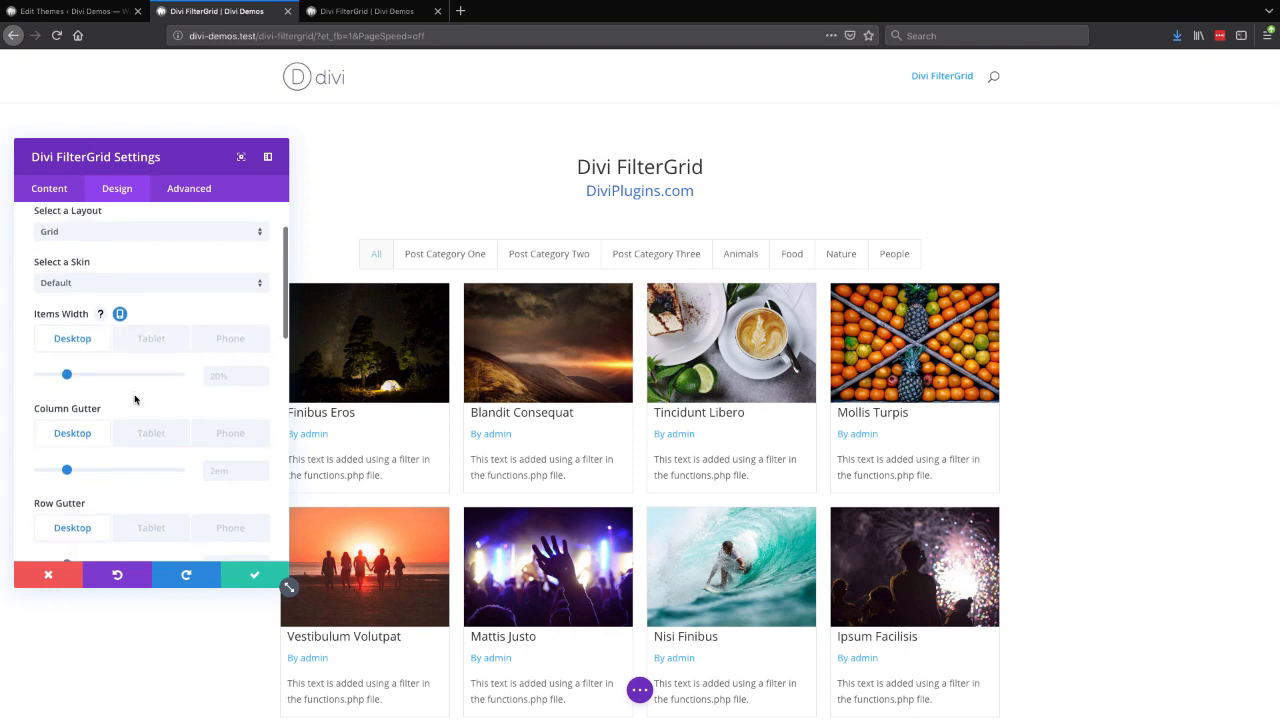
scroll(135, 400, "down", 2)
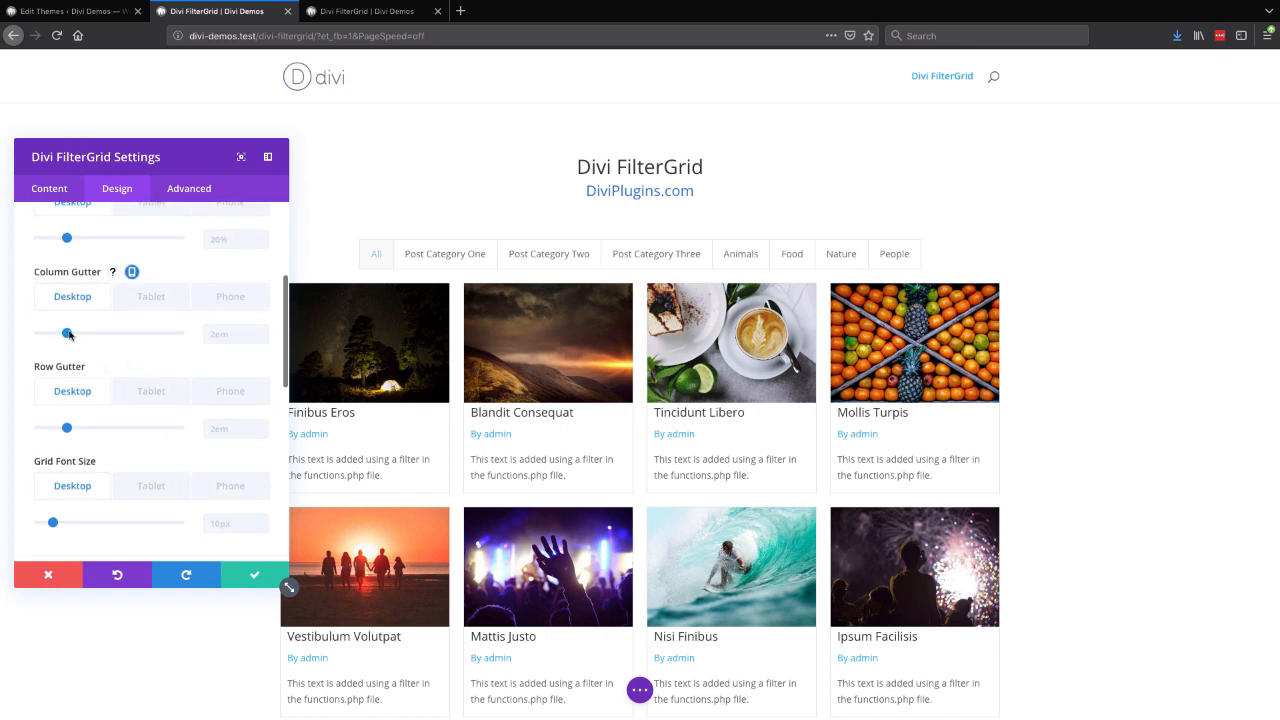
left_click_drag(69, 335, 115, 336)
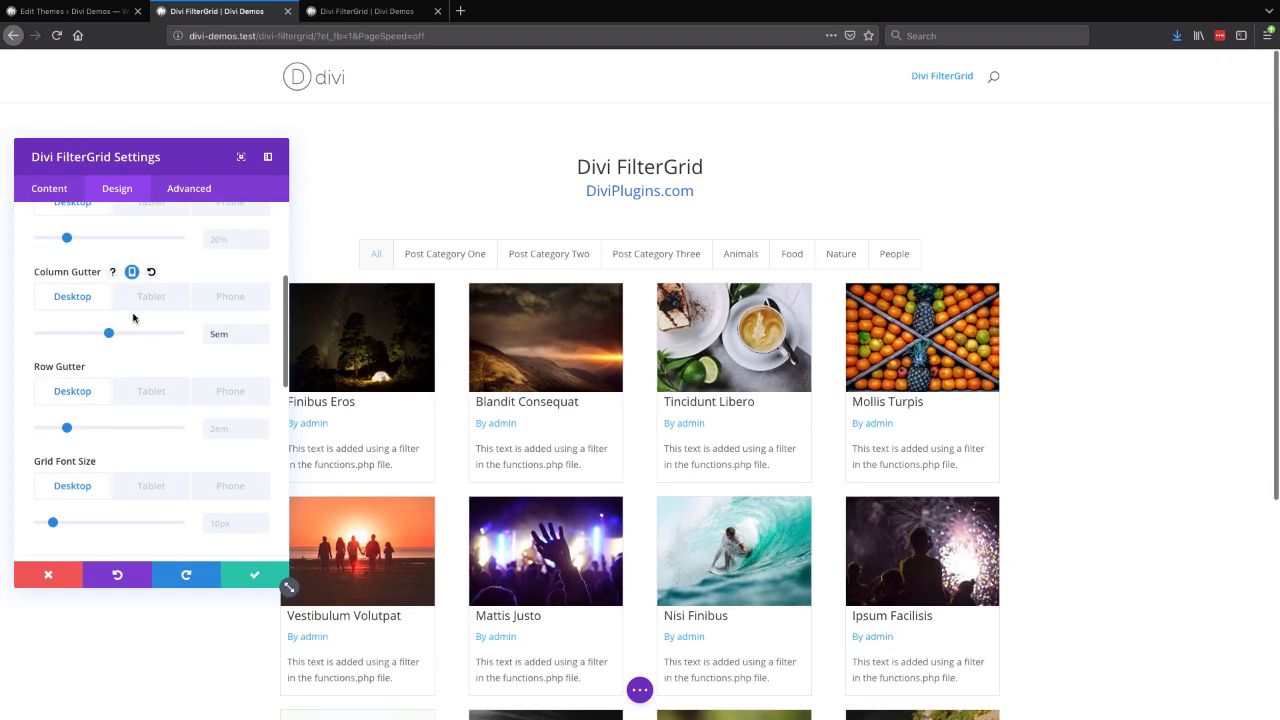
left_click(151, 271)
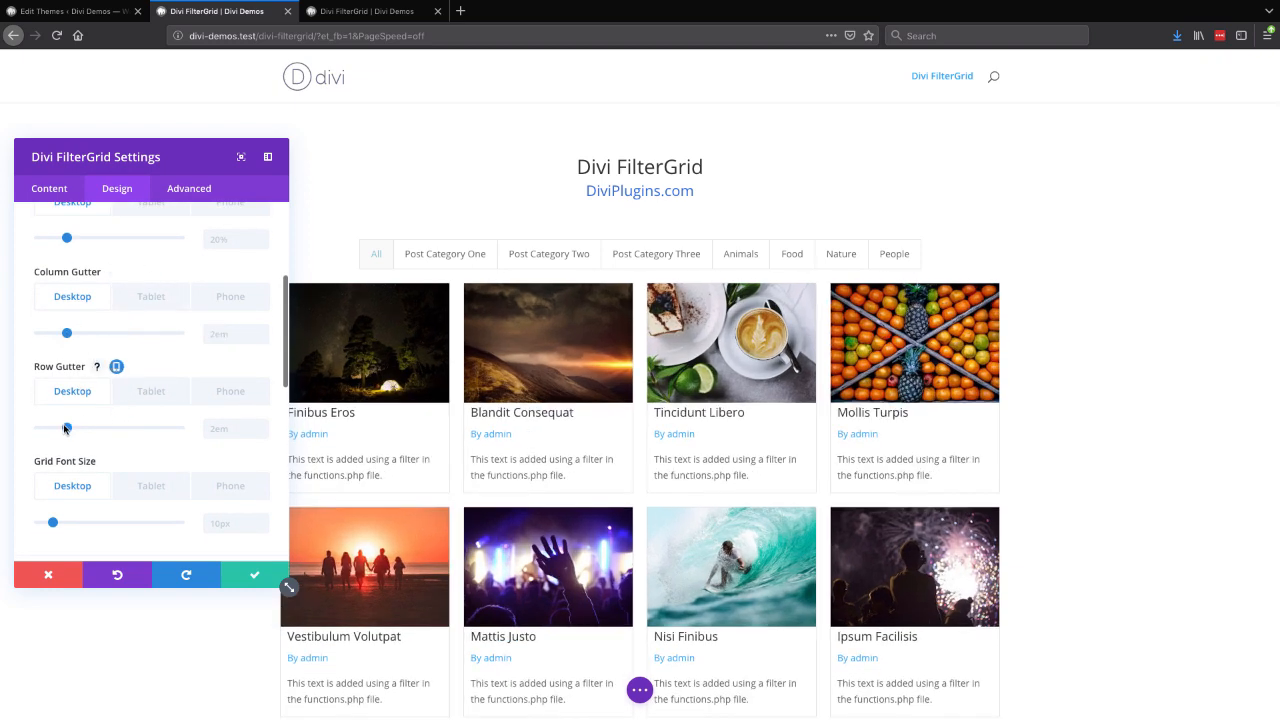
left_click_drag(70, 428, 128, 429)
left_click(137, 368)
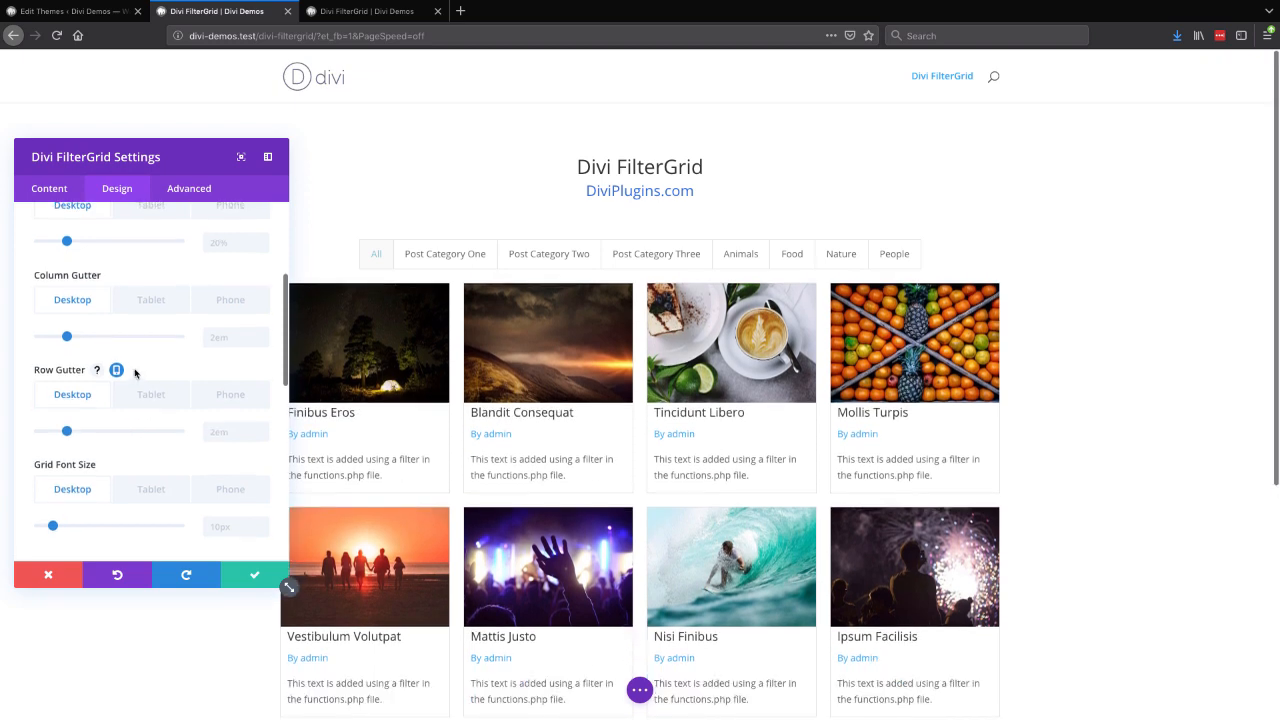
Step: Try desktop grid font sizes of 7px and 20px, and reset the font size to its default
scroll(146, 383, "down", 3)
scroll(146, 383, "up", 1)
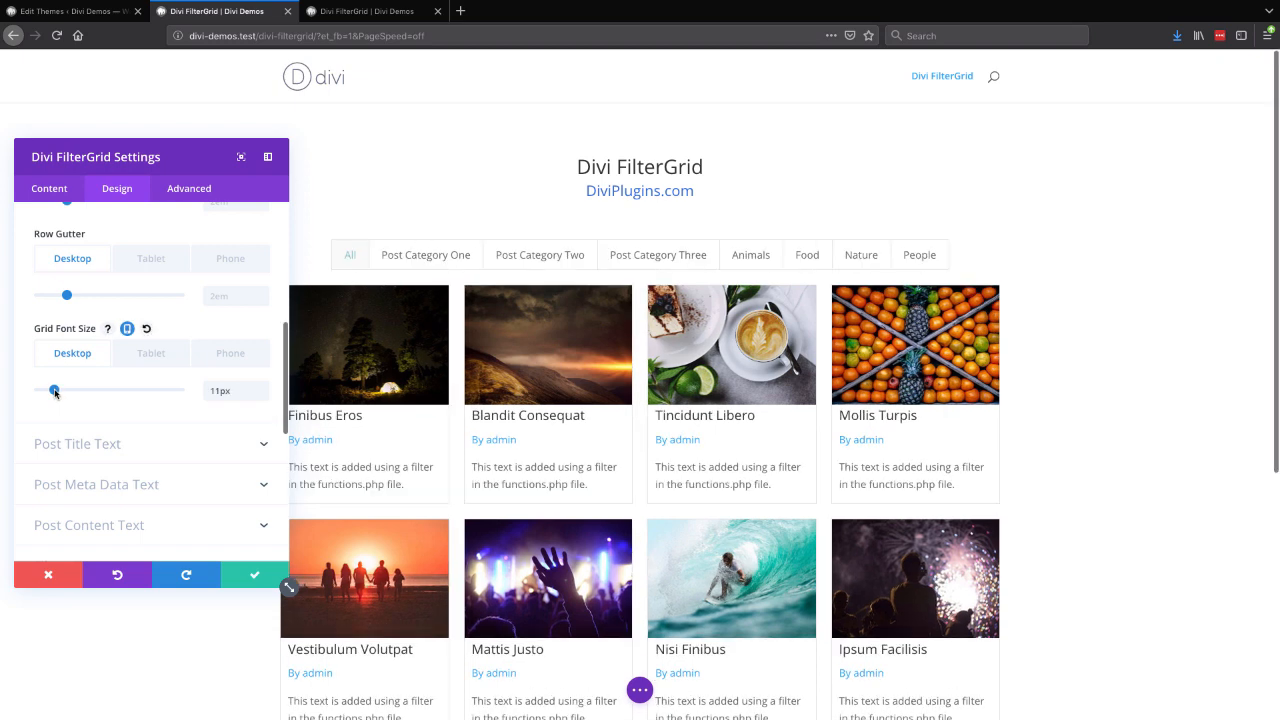
left_click_drag(54, 392, 48, 393)
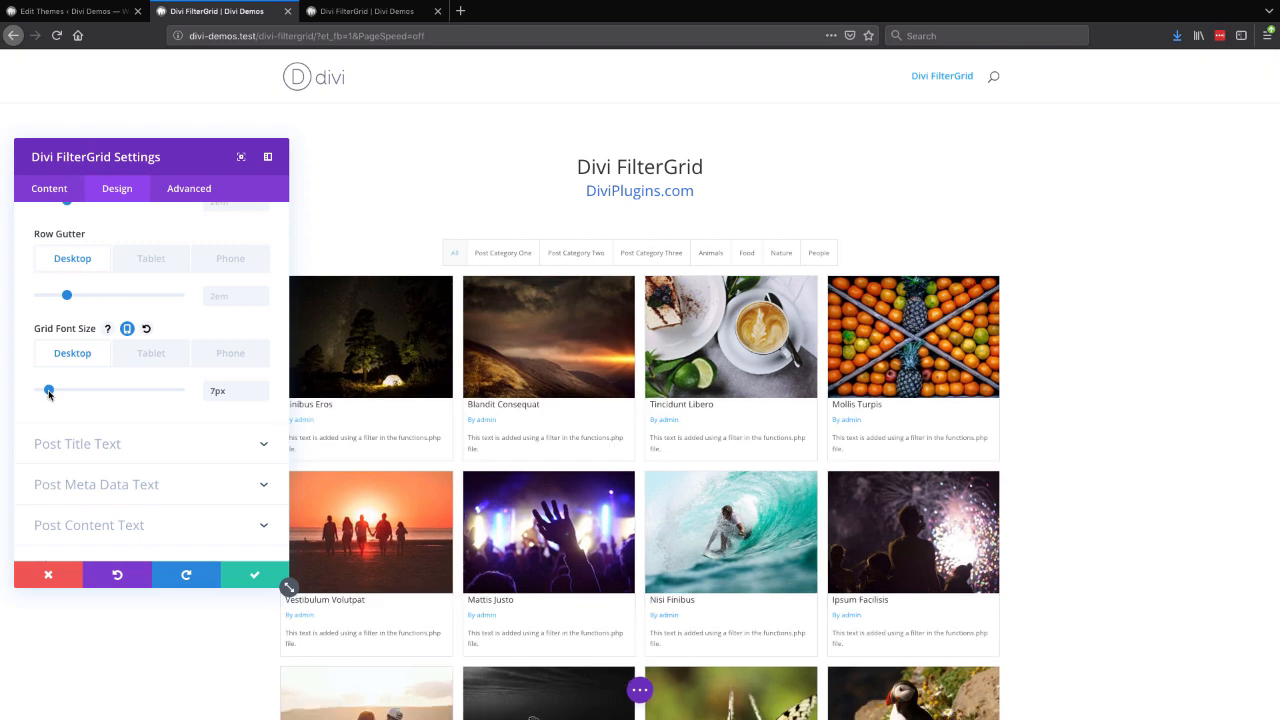
left_click_drag(49, 393, 67, 394)
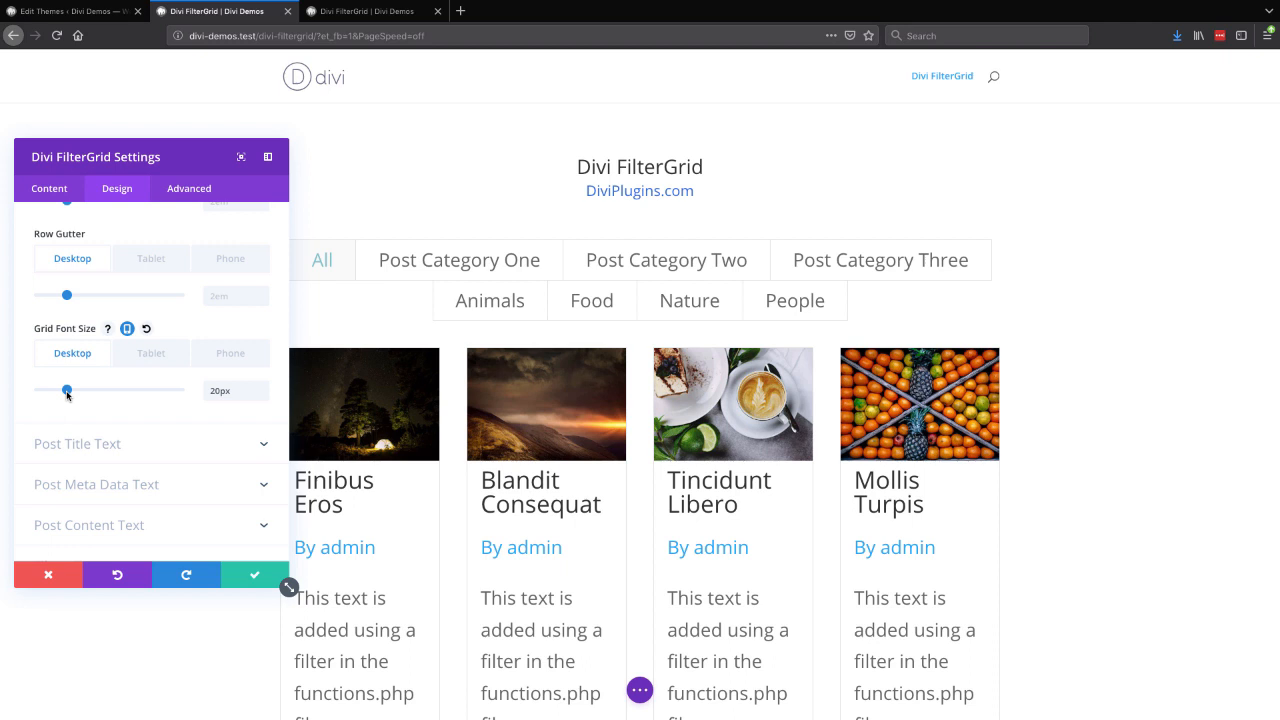
scroll(128, 433, "down", 1)
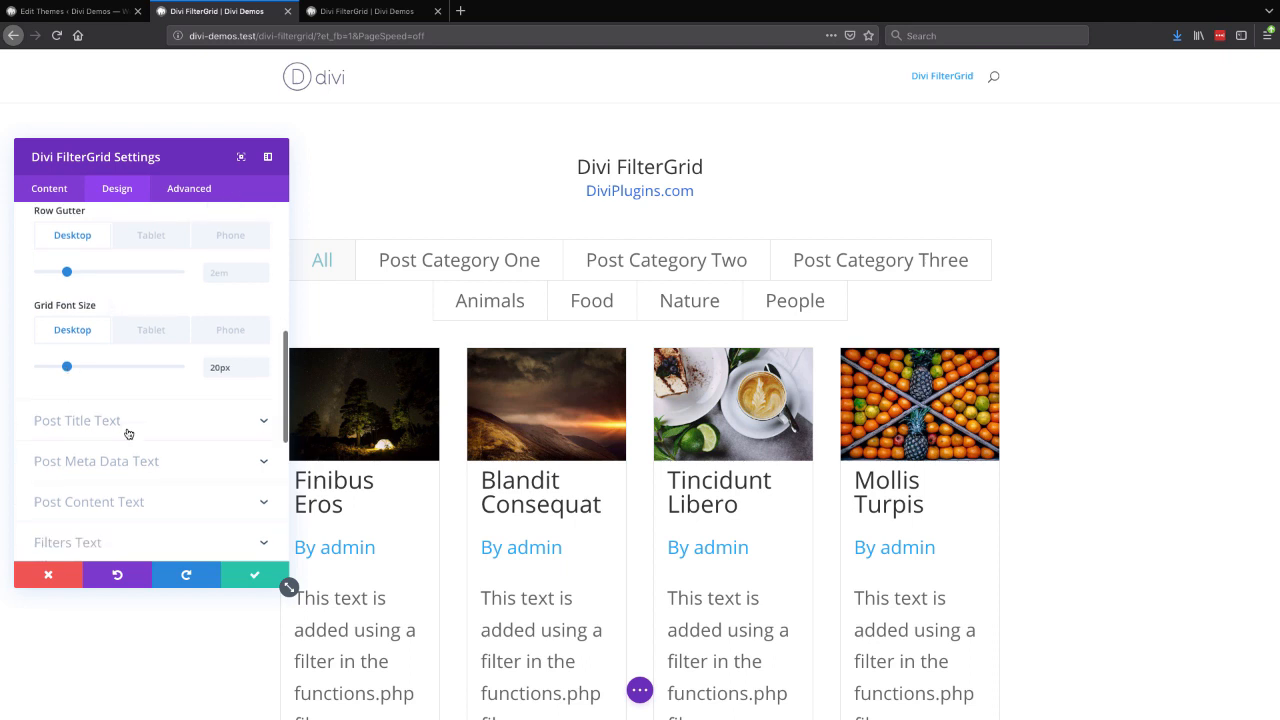
left_click(146, 307)
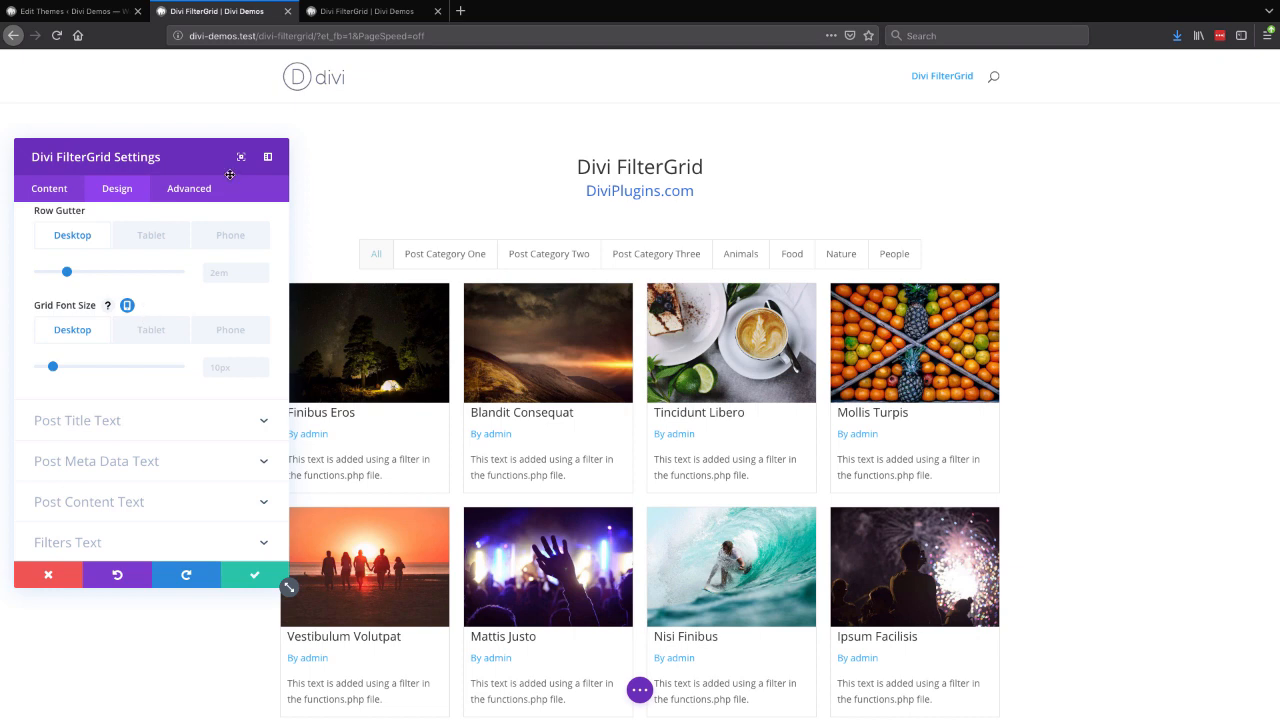
Step: Add the custom CSS rule "grid-row: 2;" to the module's Post Thumbnail Container
left_click(191, 189)
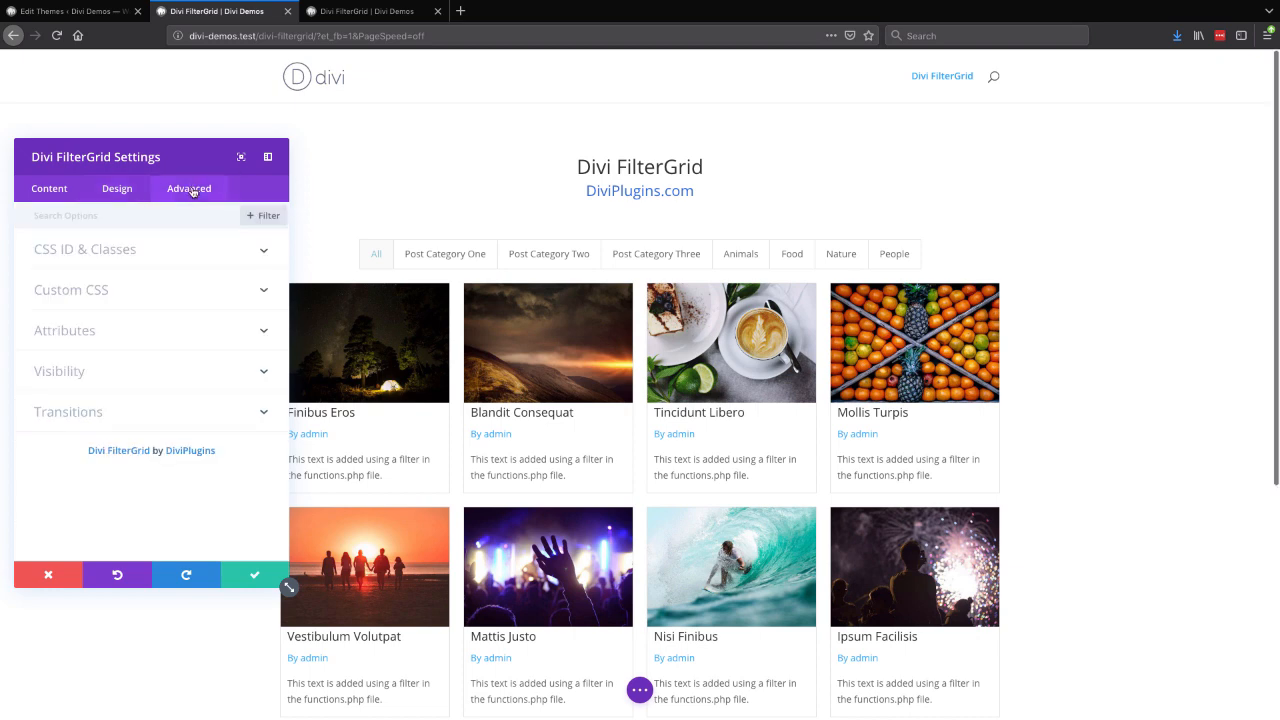
left_click(182, 296)
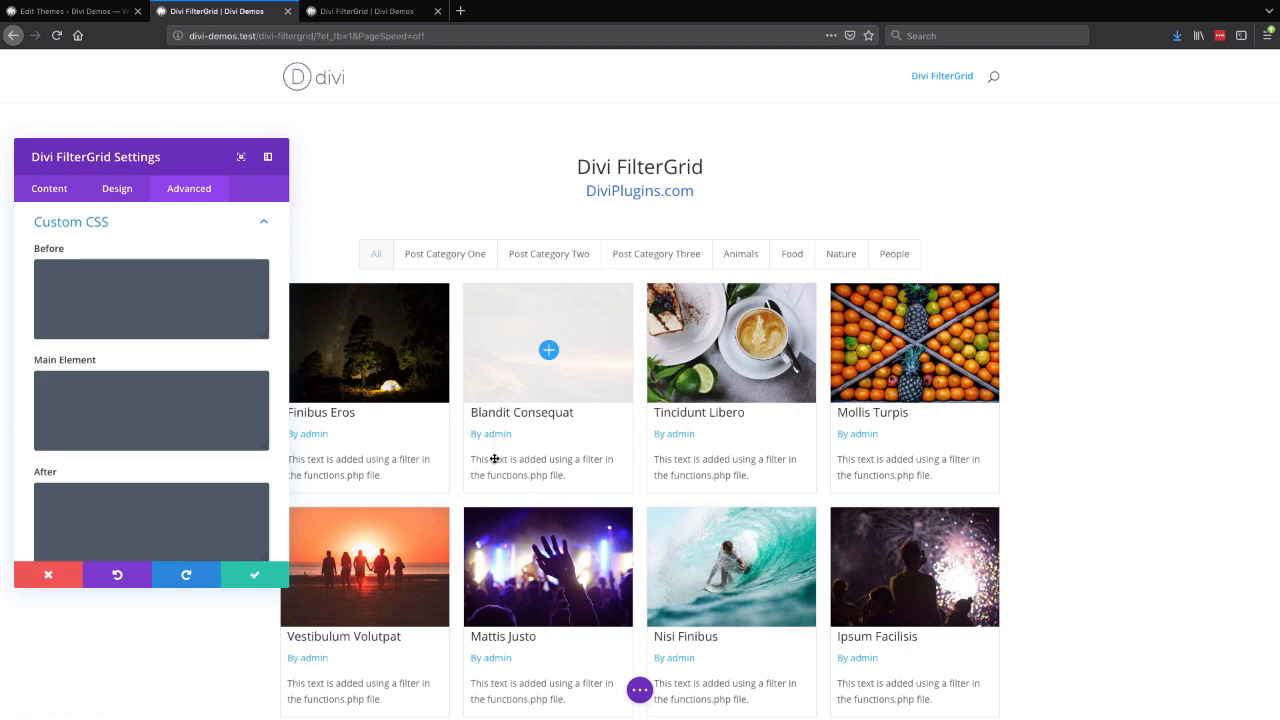
scroll(132, 419, "down", 1)
scroll(132, 419, "down", 5)
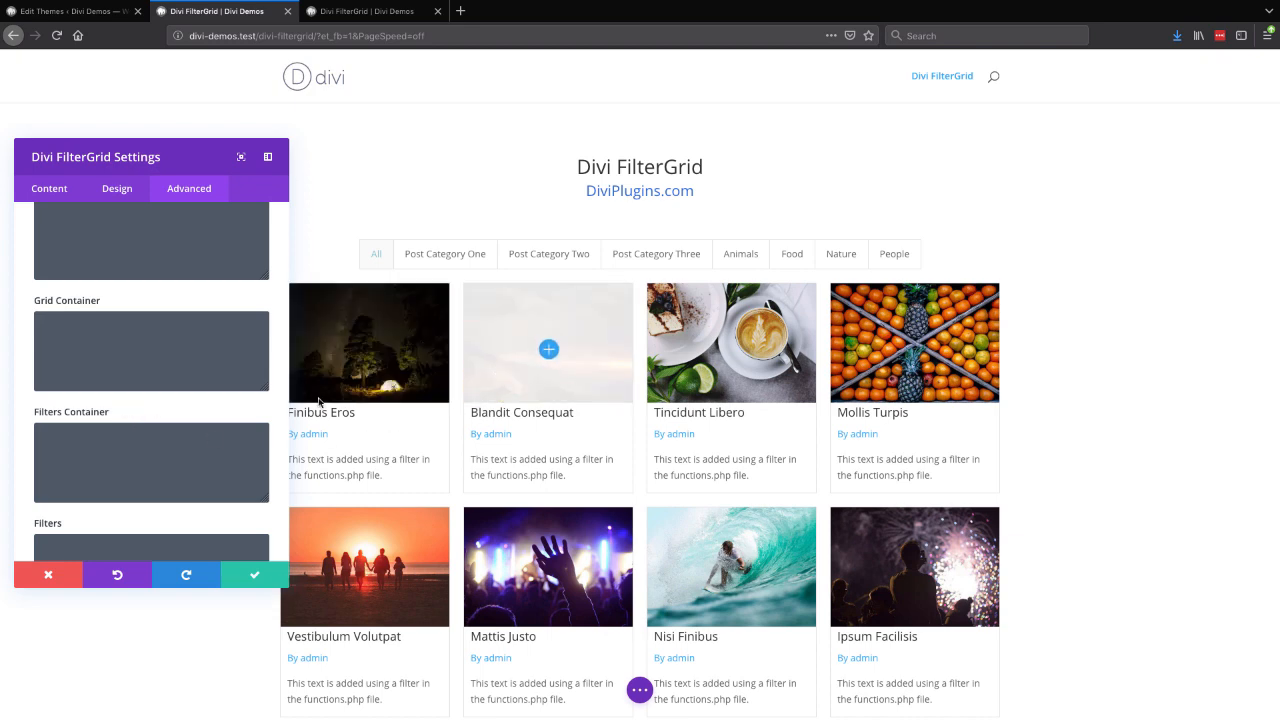
scroll(130, 395, "down", 3)
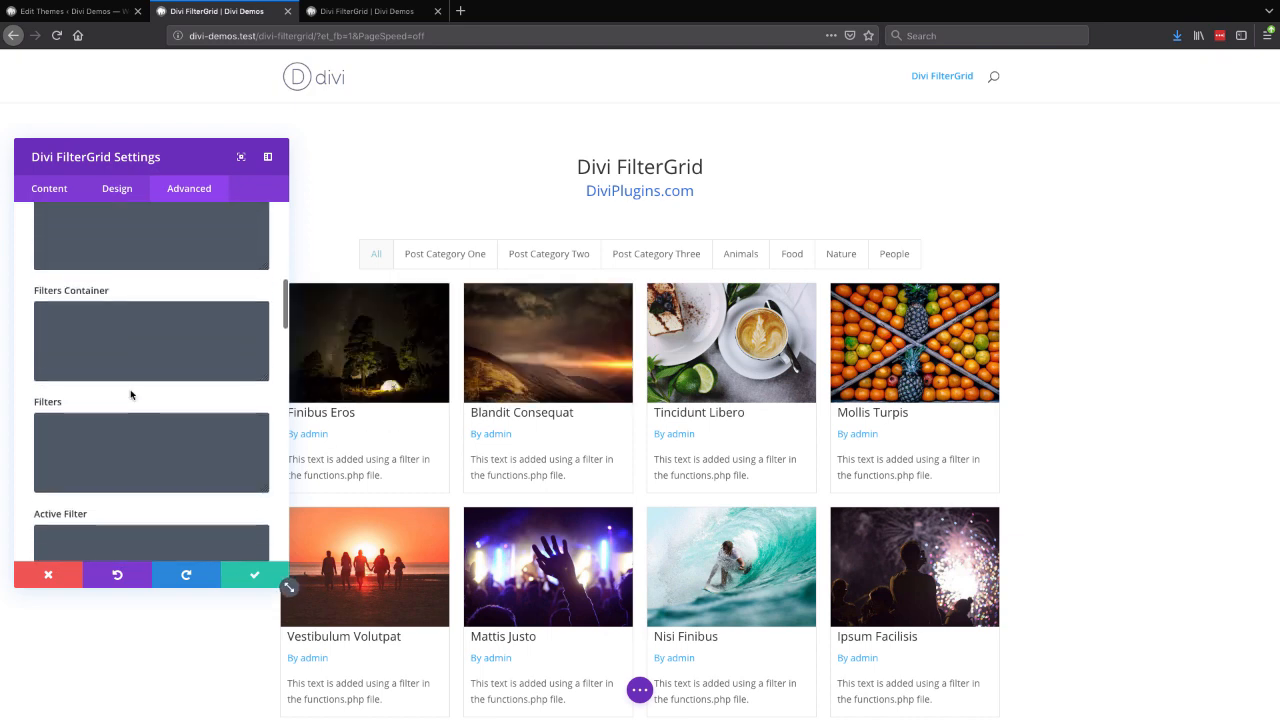
scroll(130, 395, "down", 10)
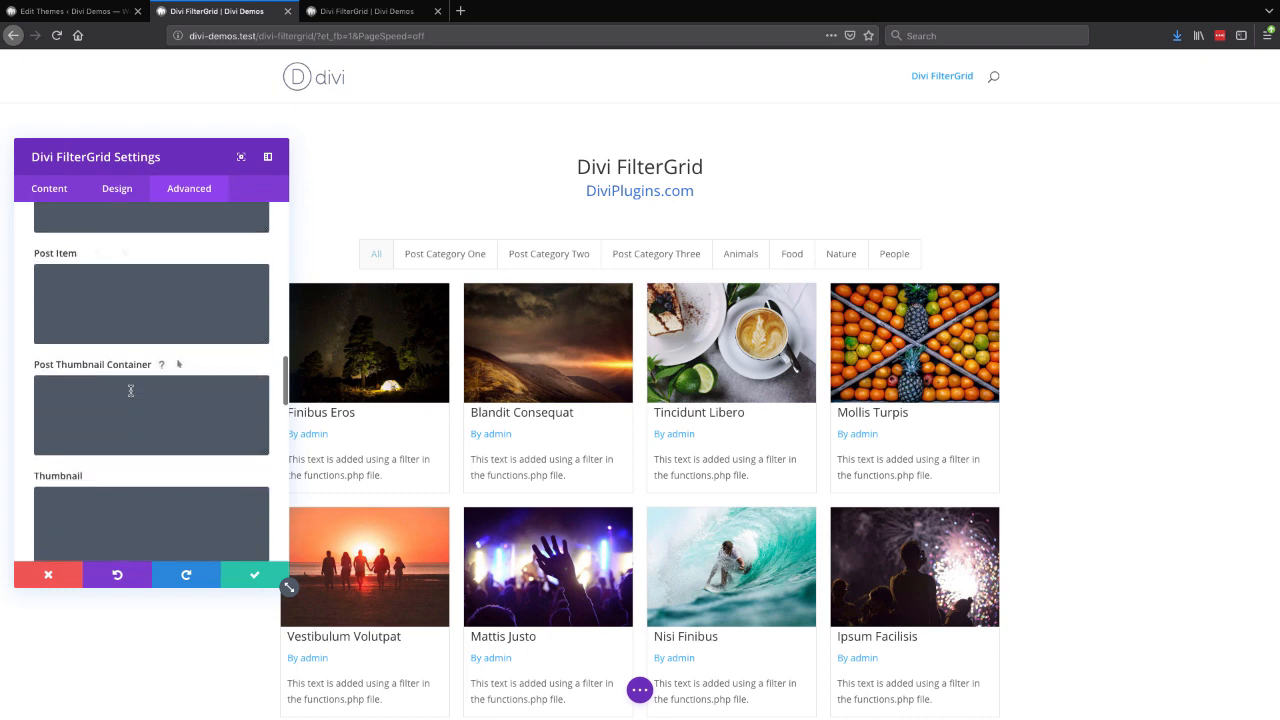
left_click(130, 391)
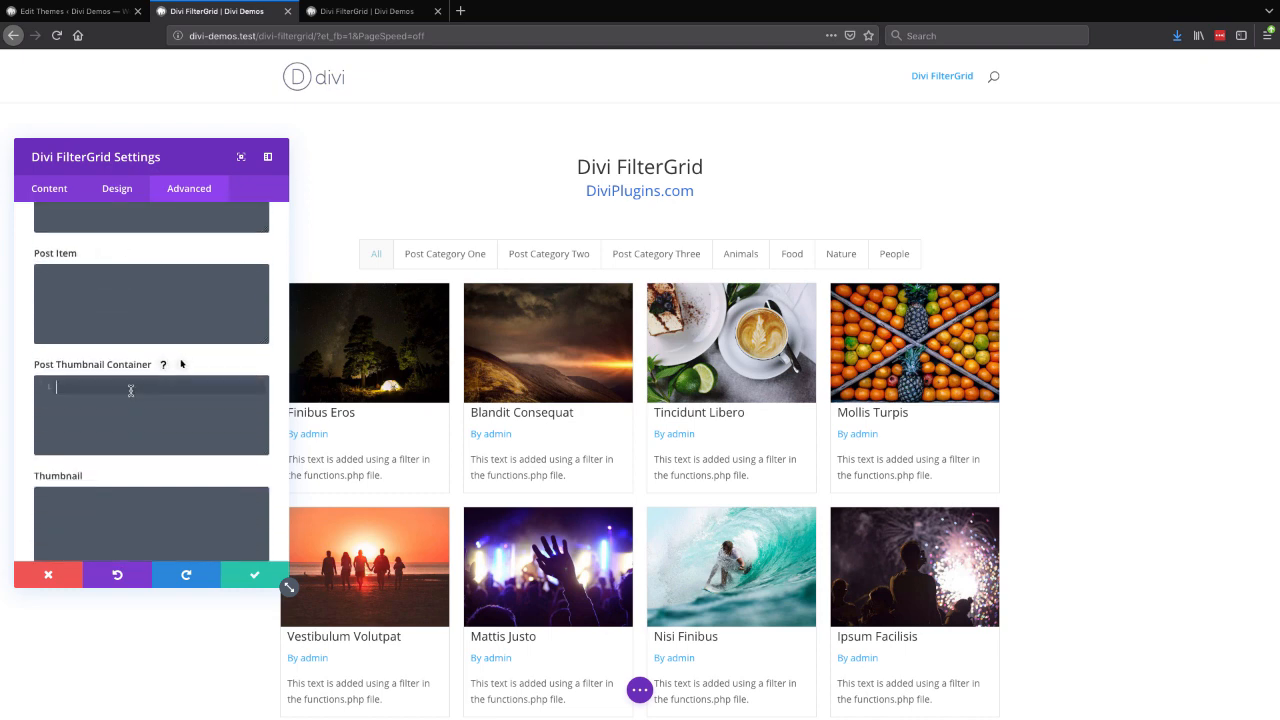
type("s")
type("row")
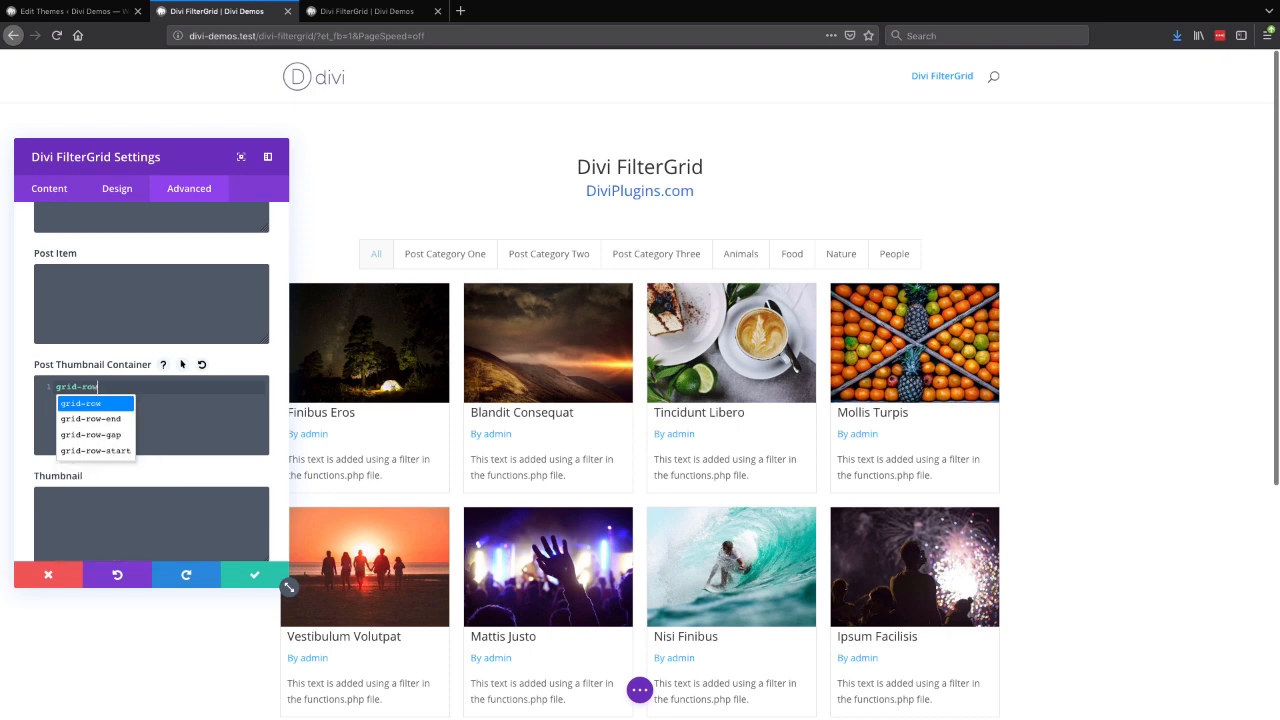
key("Return")
type("2")
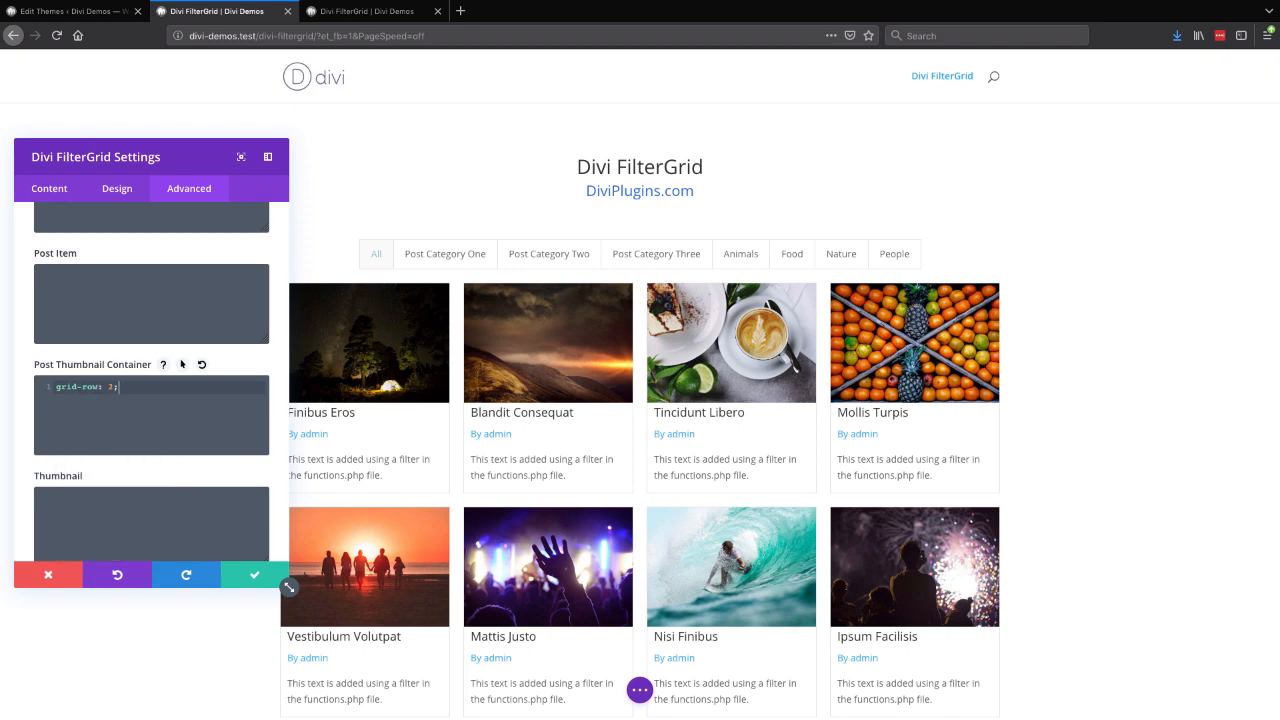
type(";")
Step: Copy the "grid-row: 2;" rule from the Post Thumbnail Container into the Overlay custom CSS
scroll(115, 390, "down", 2)
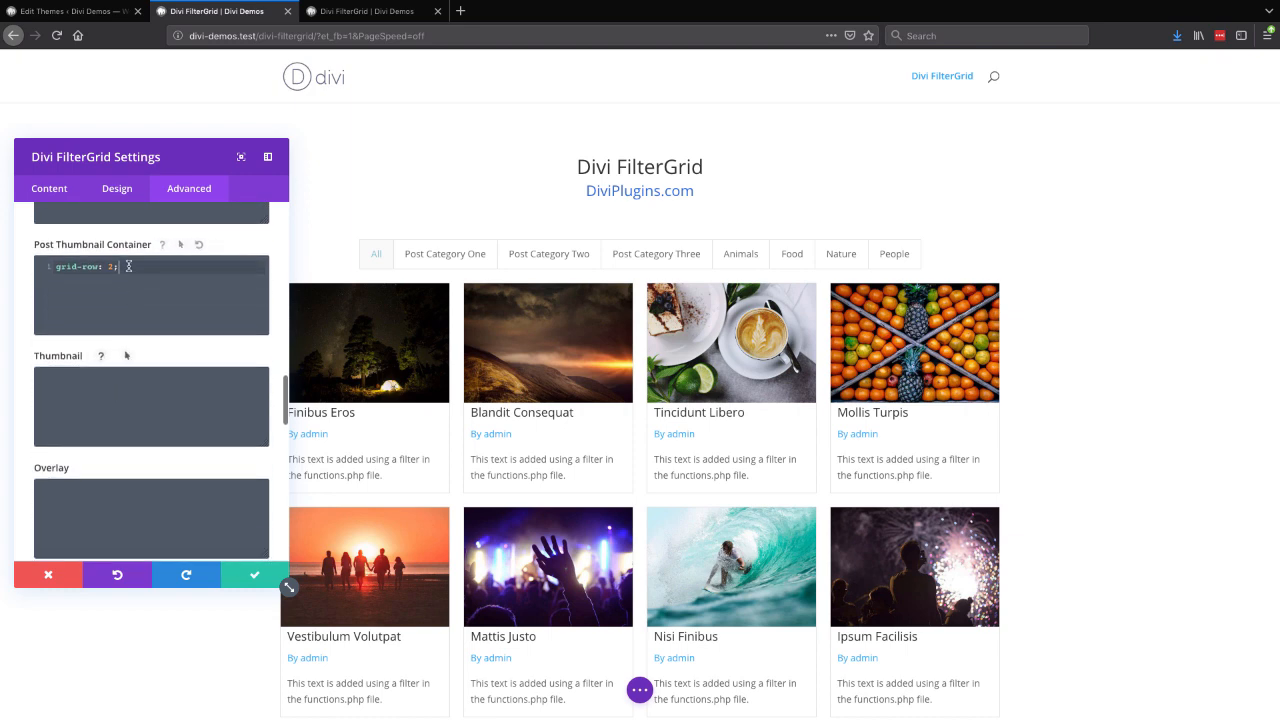
left_click_drag(124, 267, 48, 270)
key("ctrl+c")
scroll(106, 391, "down", 3)
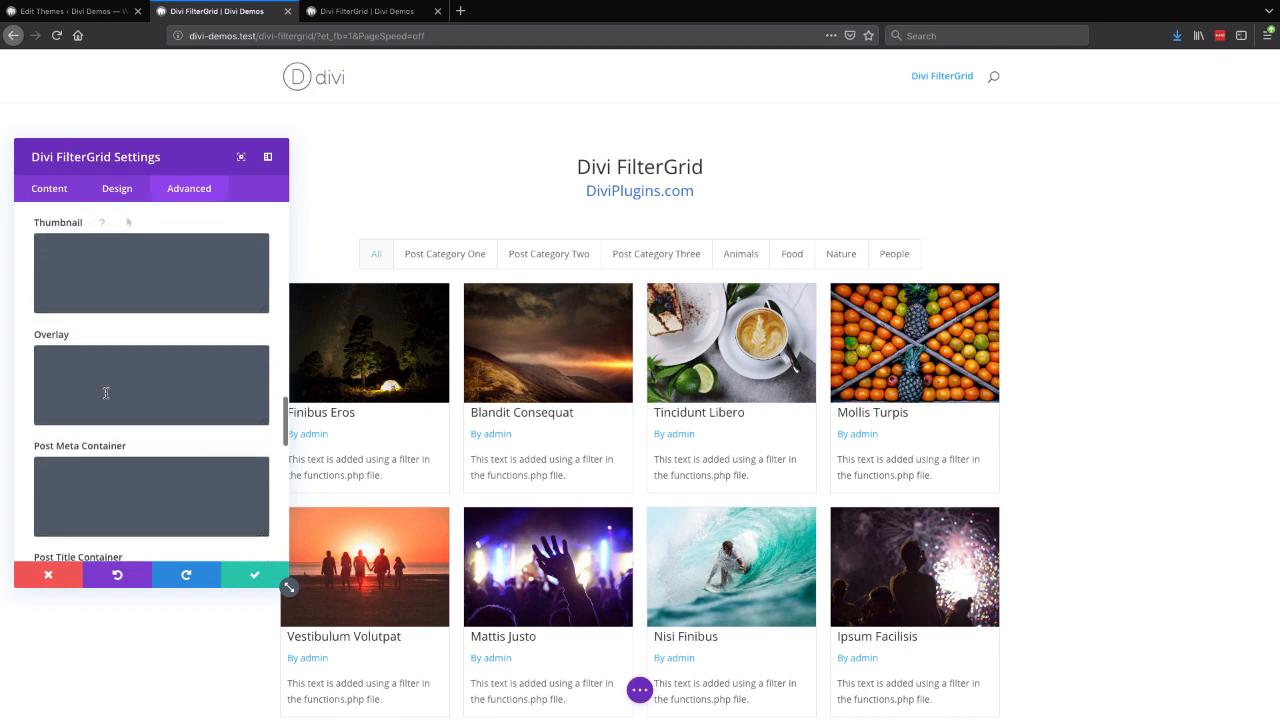
scroll(111, 463, "down", 2)
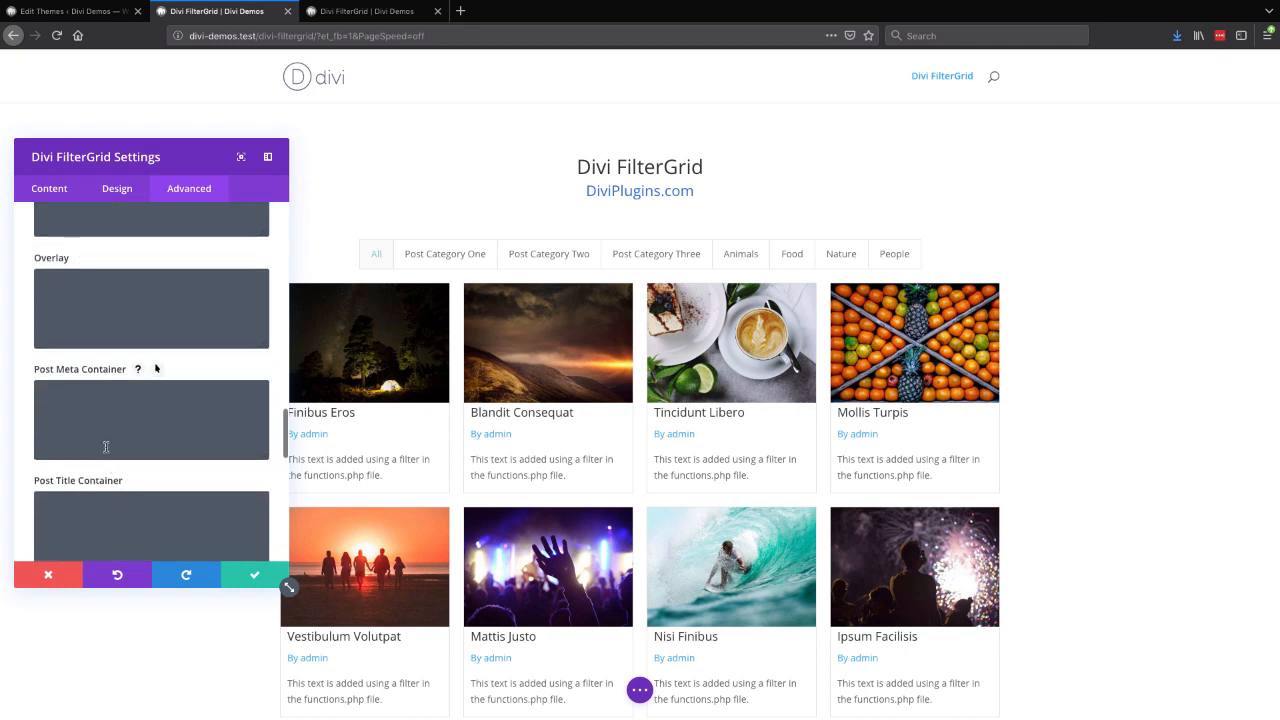
left_click(89, 325)
key("ctrl+v")
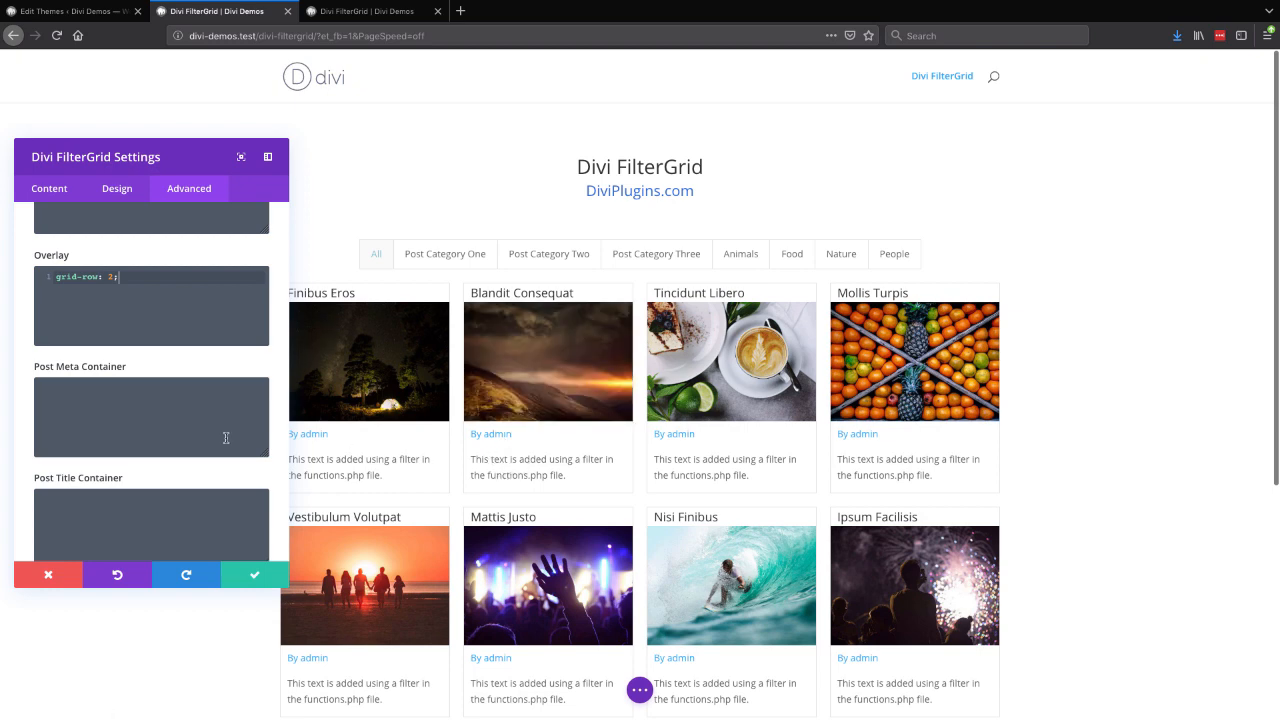
Step: Add the custom CSS rule "grid-row: 1;" to the Custom Content Container
scroll(108, 425, "down", 2)
scroll(108, 428, "down", 5)
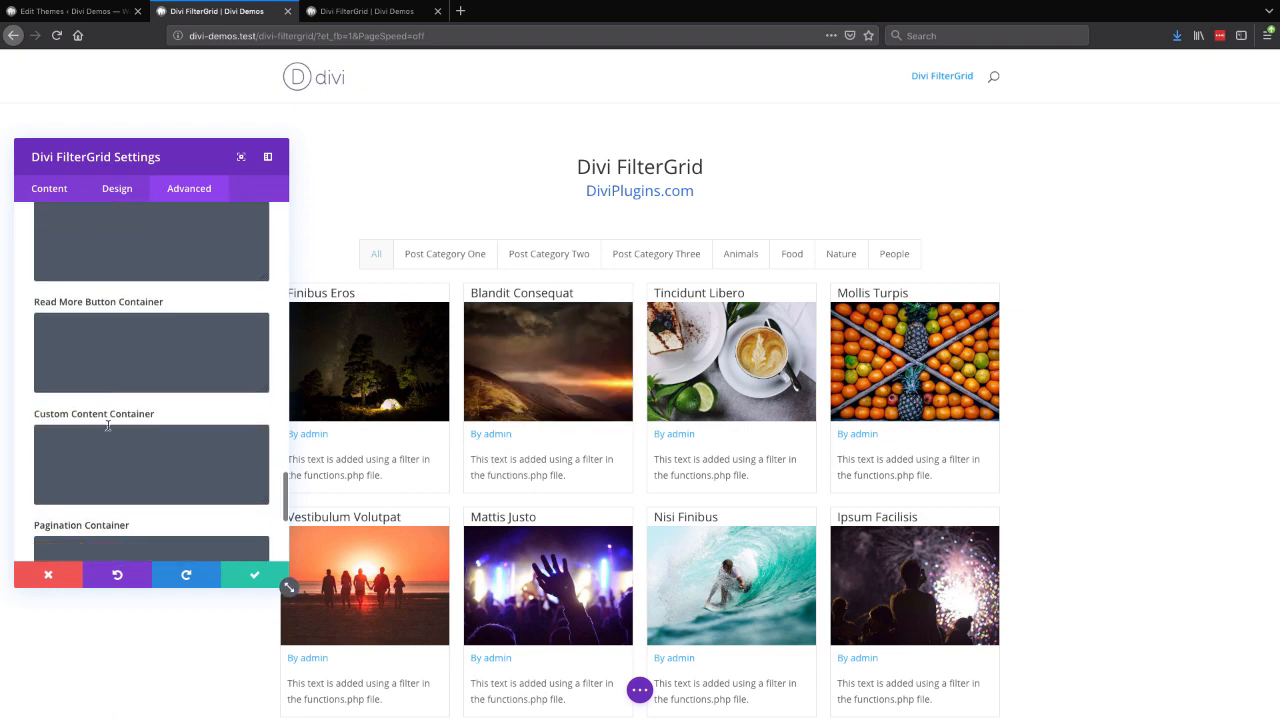
left_click(108, 418)
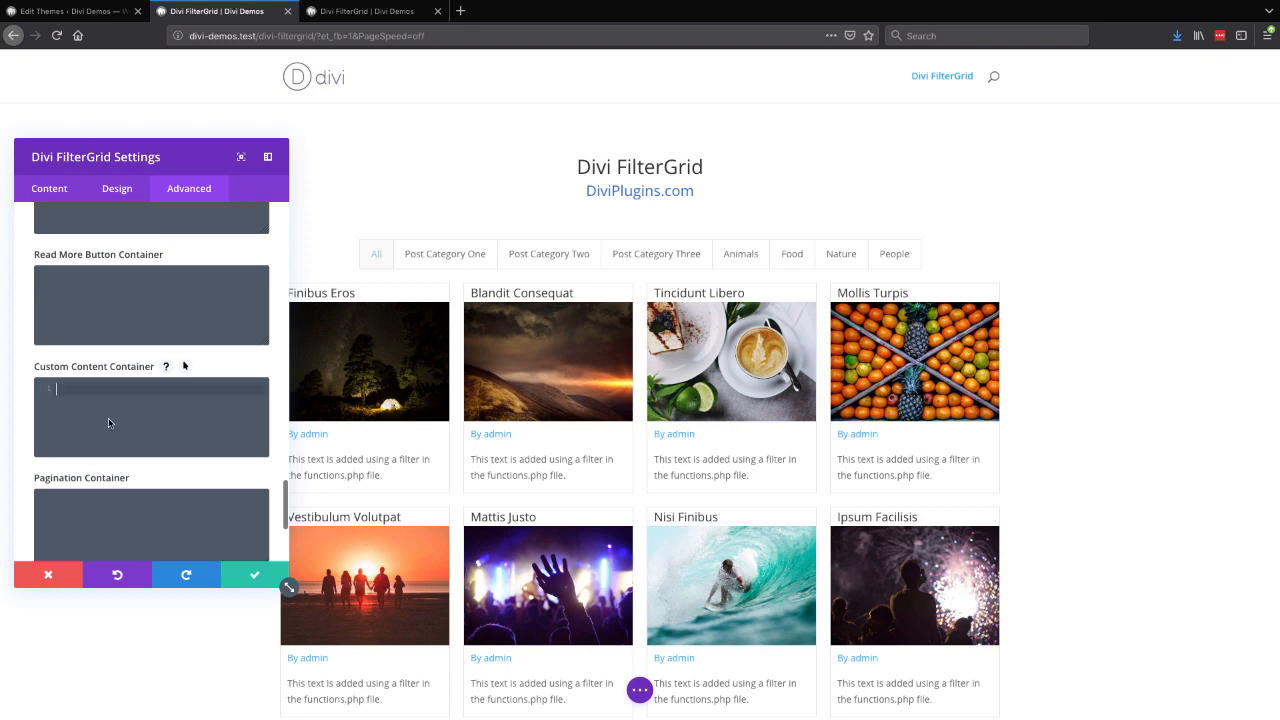
type("grid-row:")
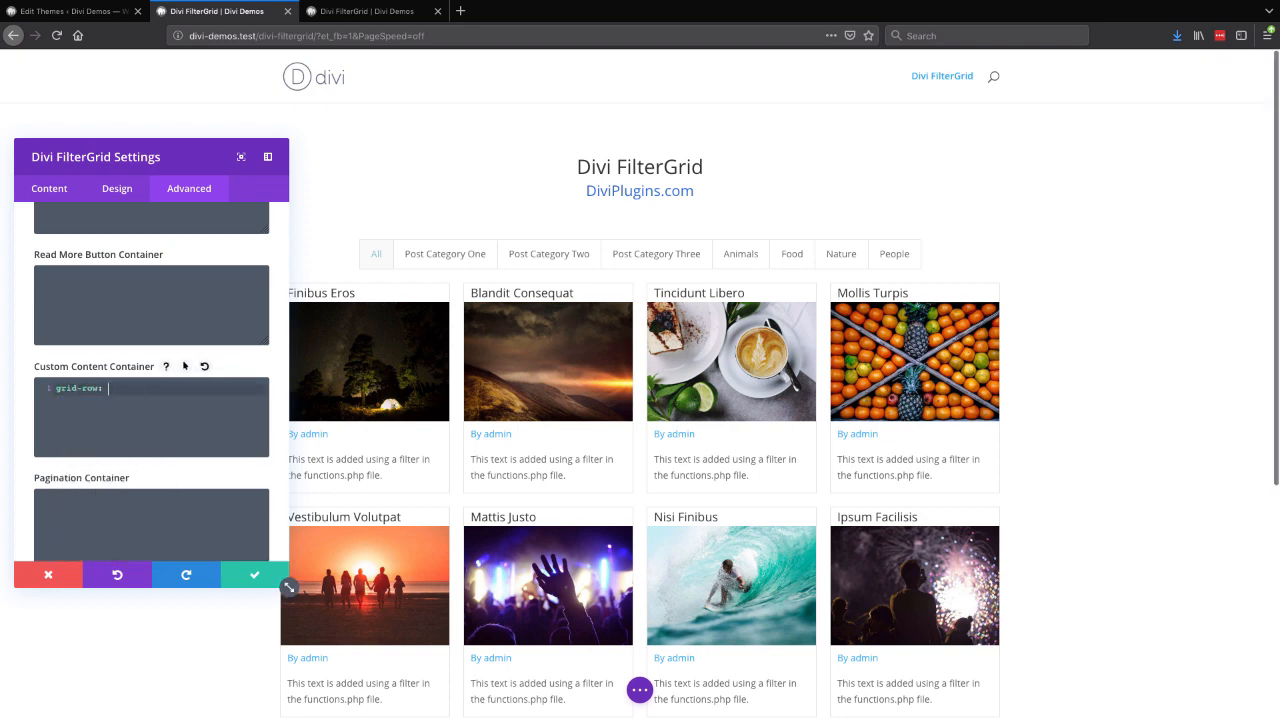
type(" 1;")
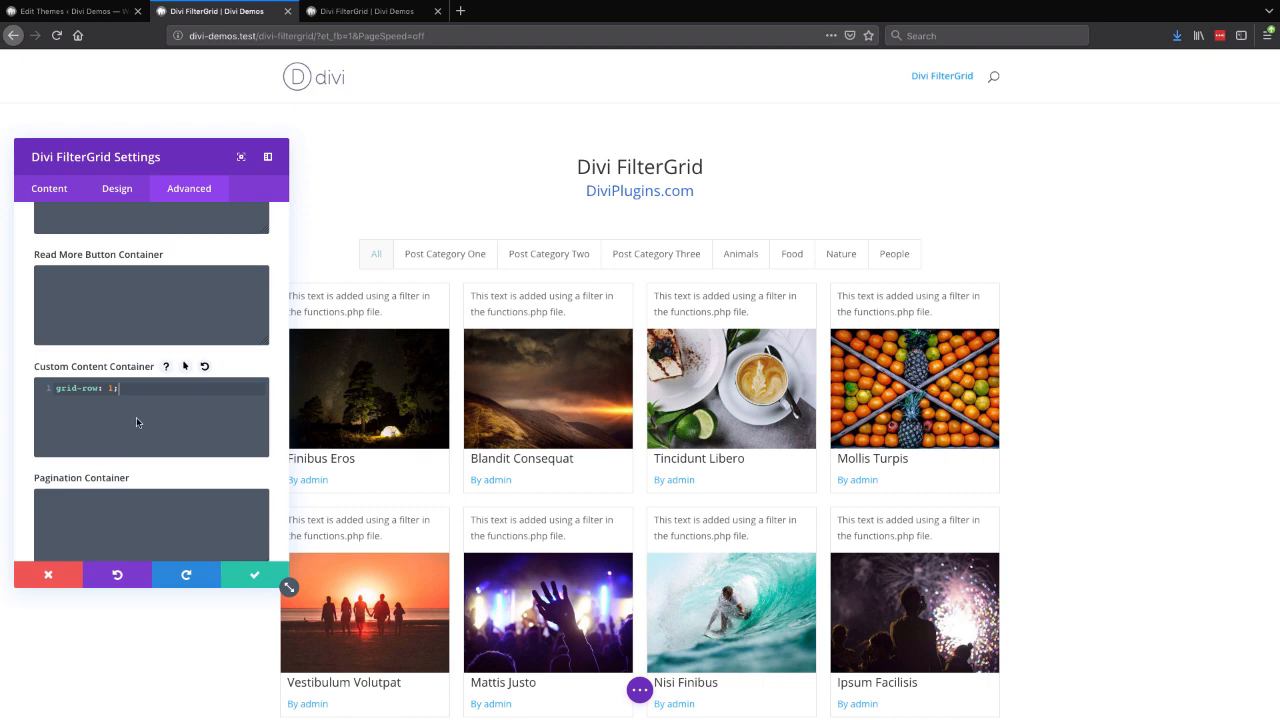